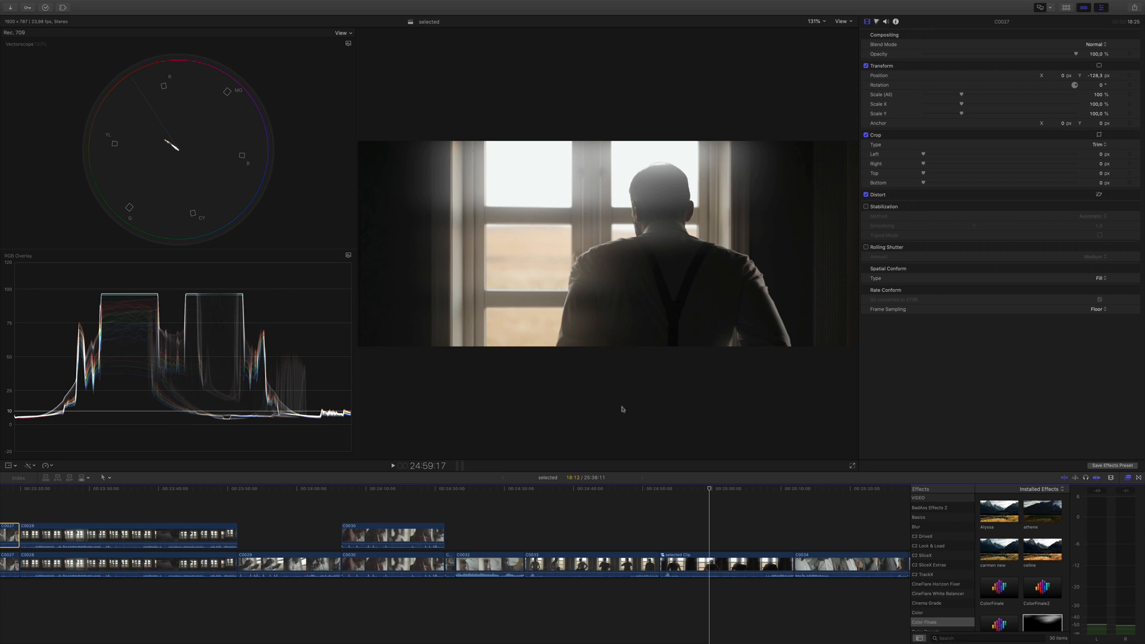
# Step: Compare the clip of the man at the window with its ColorFinale2 grade disabled and enabled on two frames
pyautogui.click(606, 565)
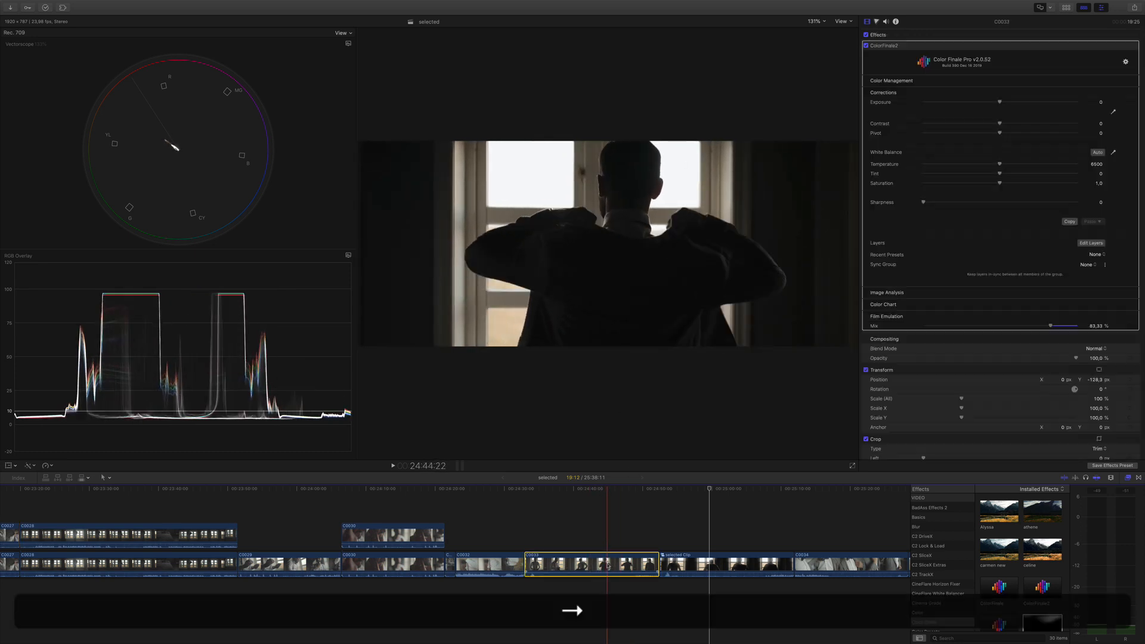
pyautogui.press('Right')
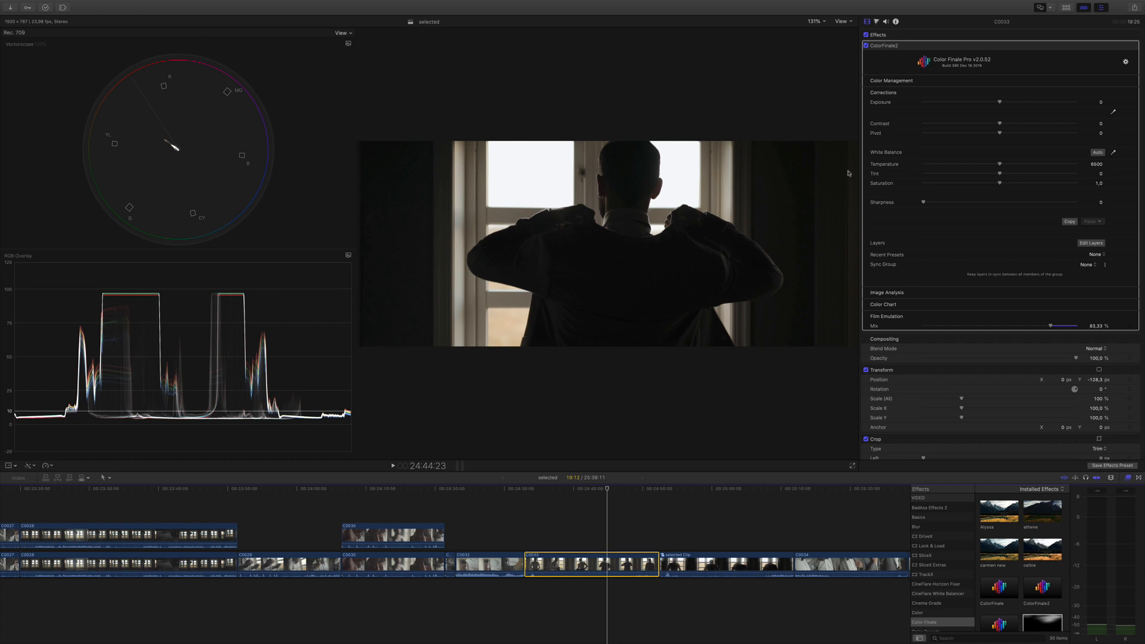
pyautogui.click(867, 46)
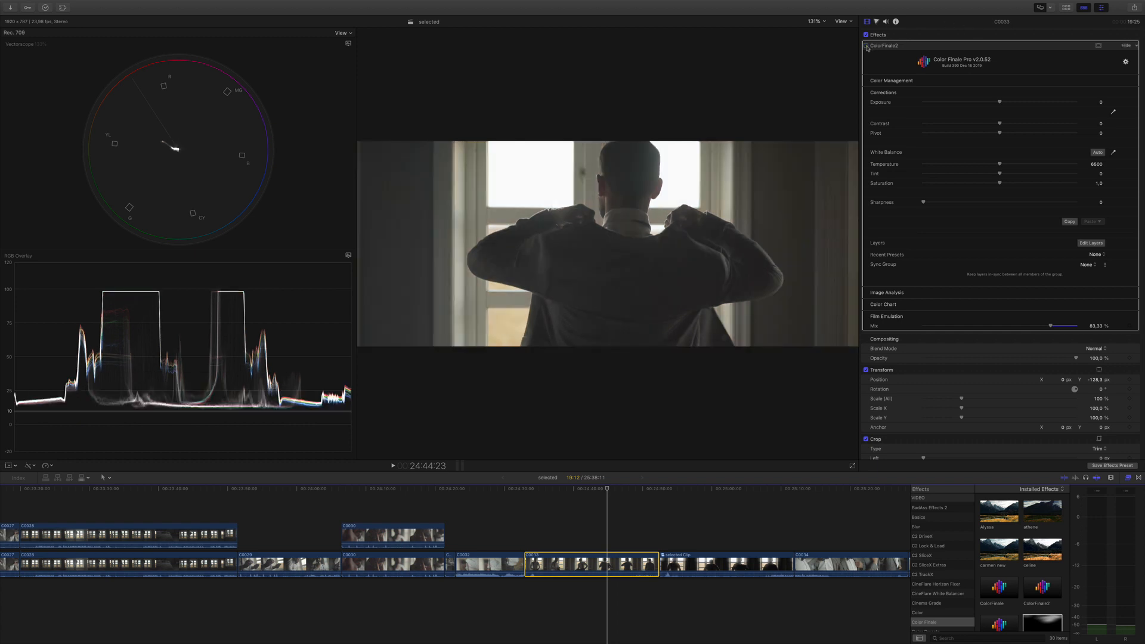
pyautogui.click(866, 46)
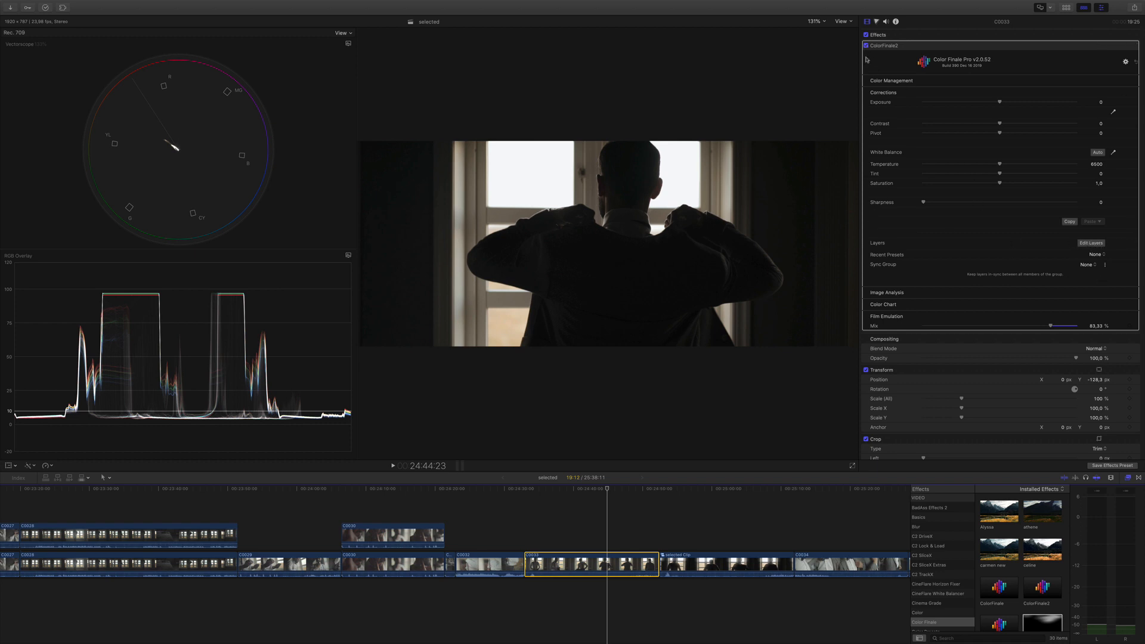
pyautogui.press('Right')
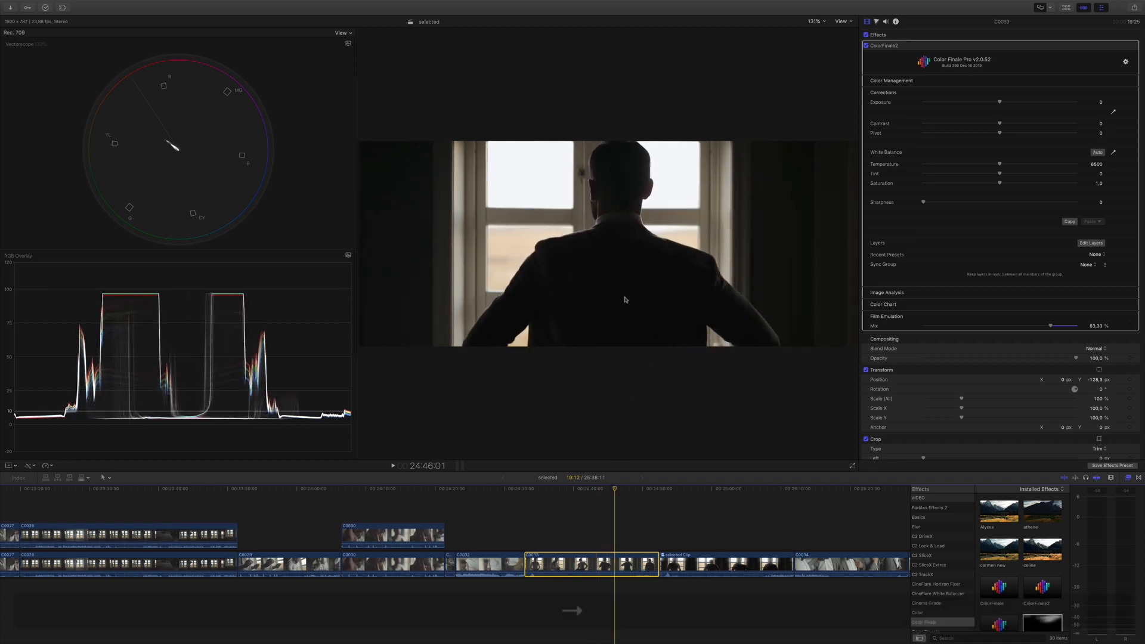
pyautogui.click(866, 46)
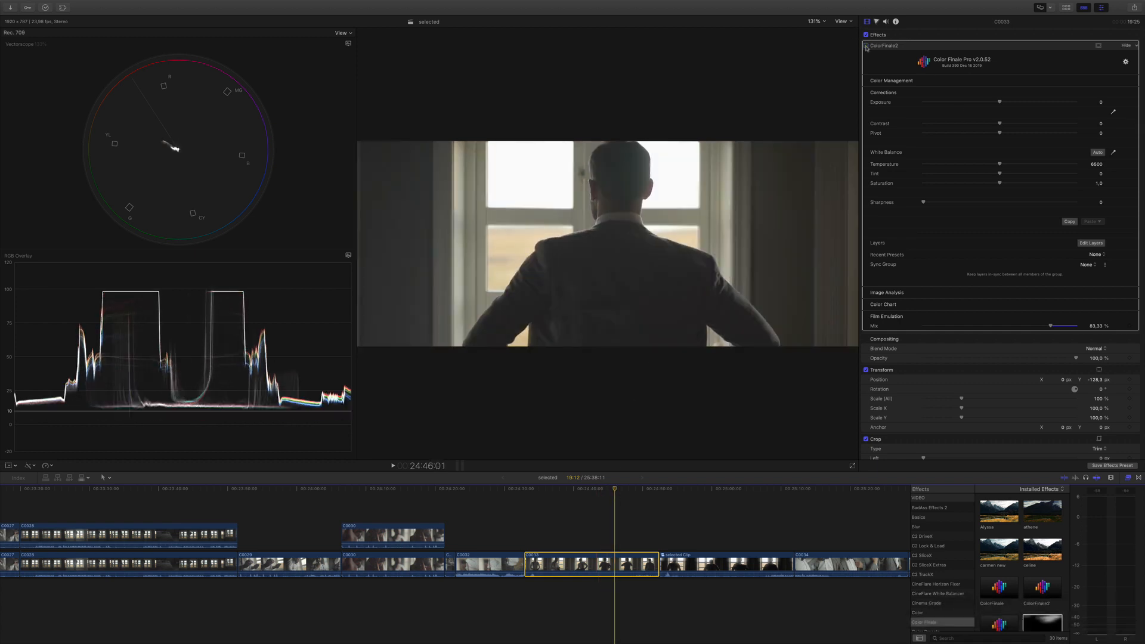
pyautogui.click(866, 46)
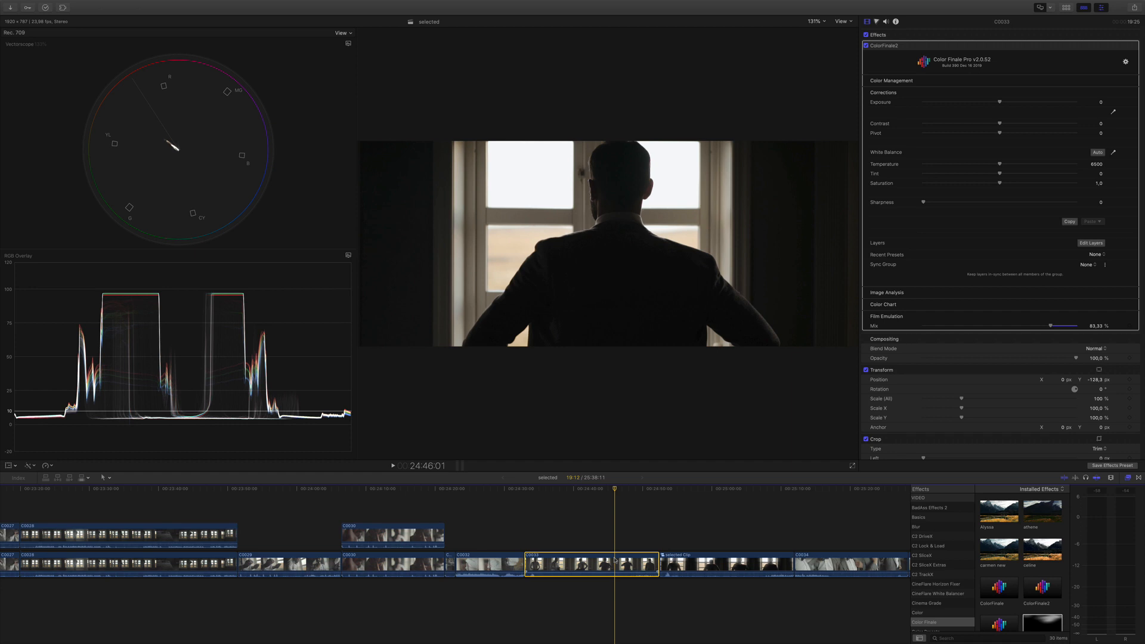
# Step: Duplicate the window clip and place the copy in the main storyline directly after the original
pyautogui.moveTo(615, 559); pyautogui.dragTo(615, 537)
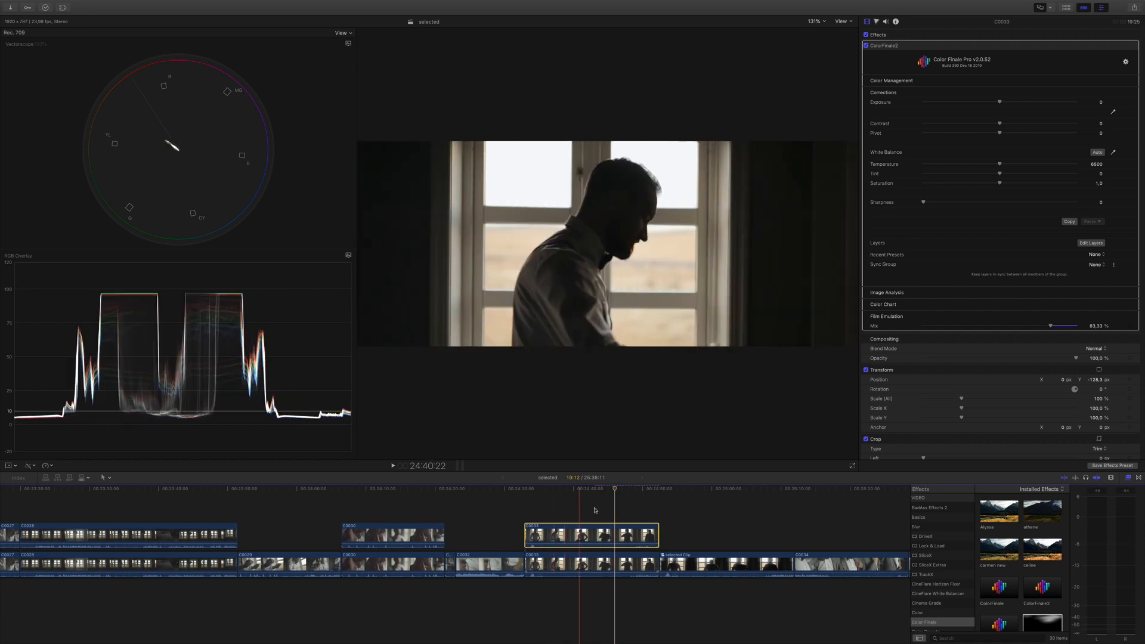
pyautogui.moveTo(642, 535); pyautogui.dragTo(664, 571)
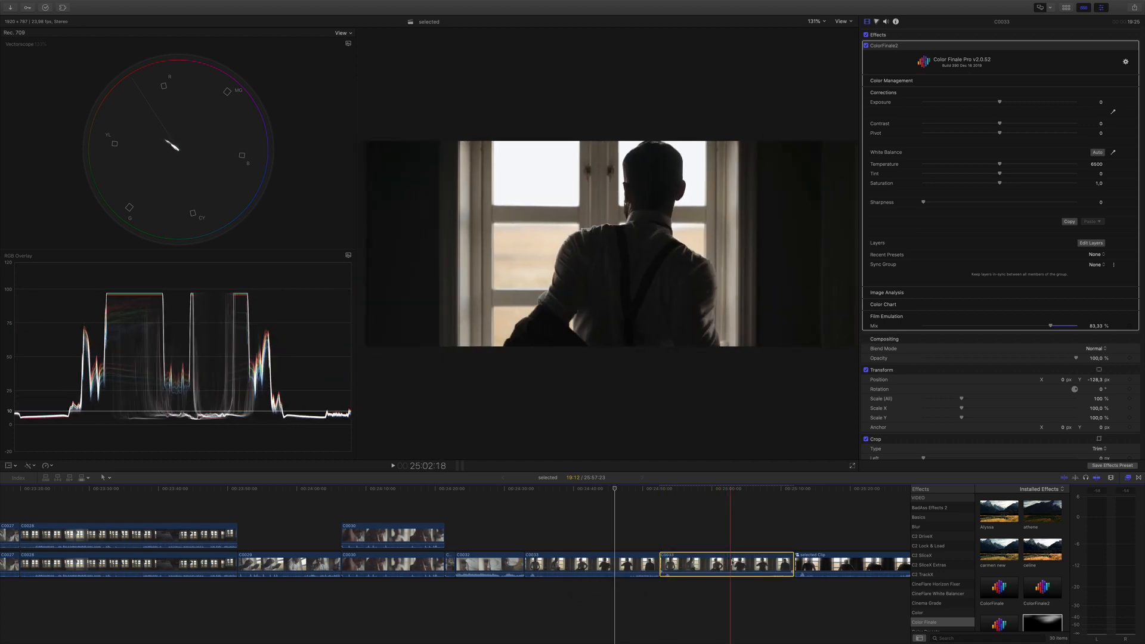
pyautogui.press('Right')
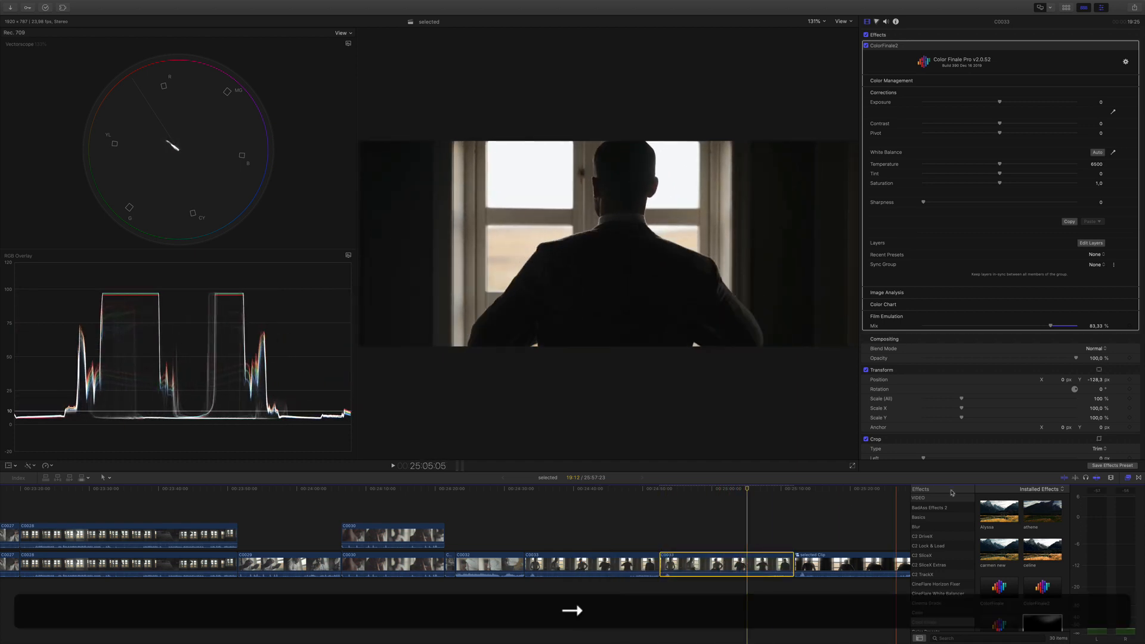
# Step: Search all video effects for "luma" and apply the Luma Keyer to the duplicated window clip
pyautogui.scroll(3, 961, 594)
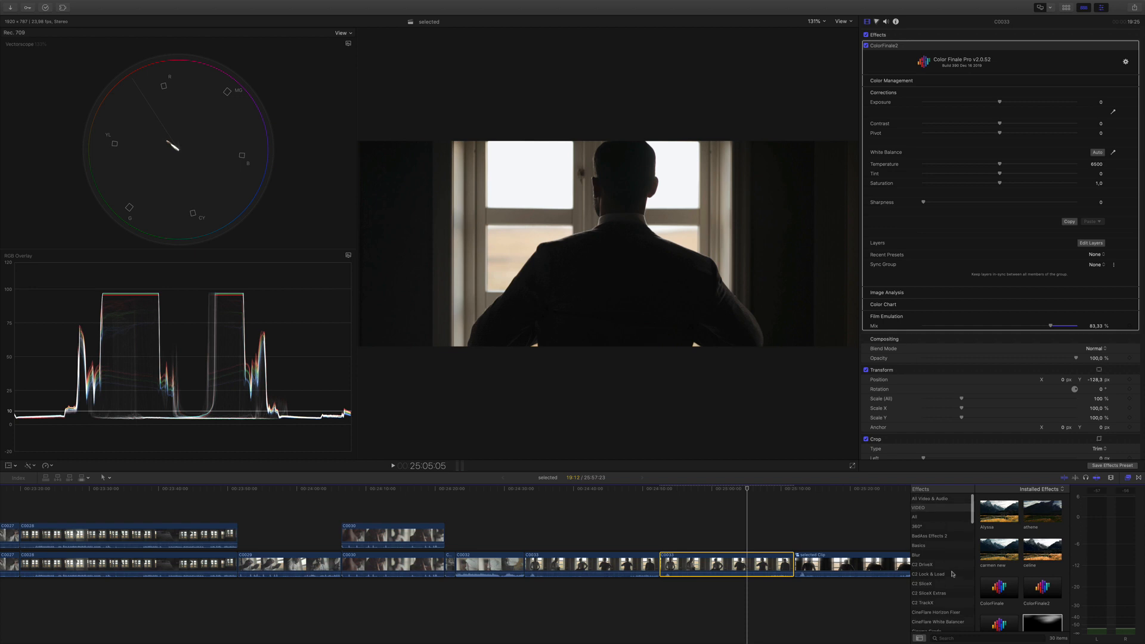
pyautogui.click(953, 638)
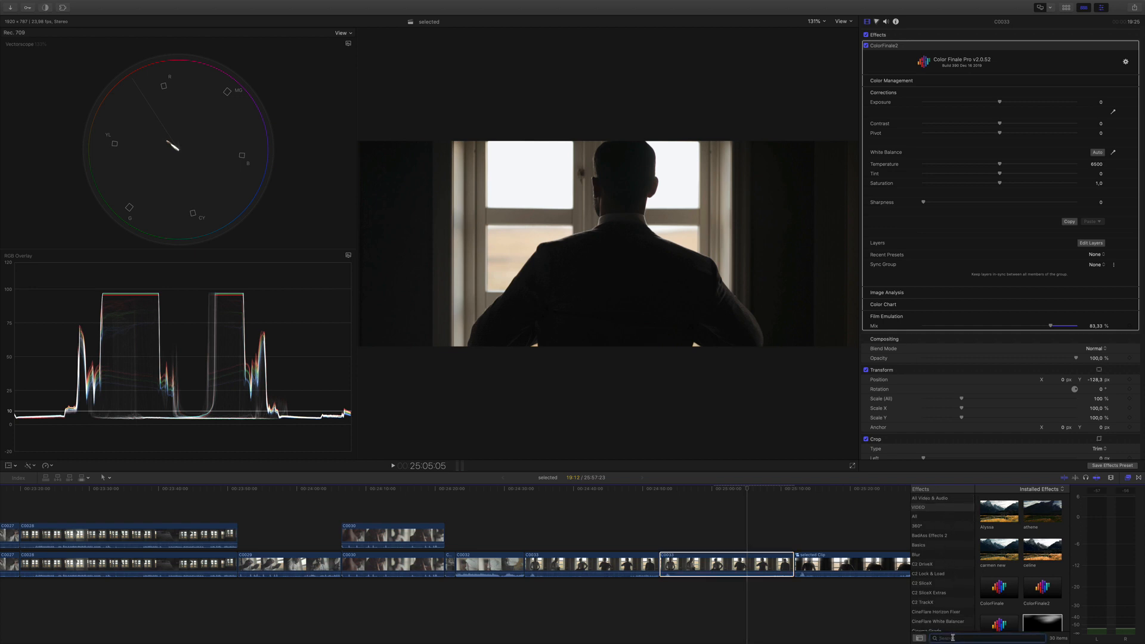
pyautogui.write('luma')
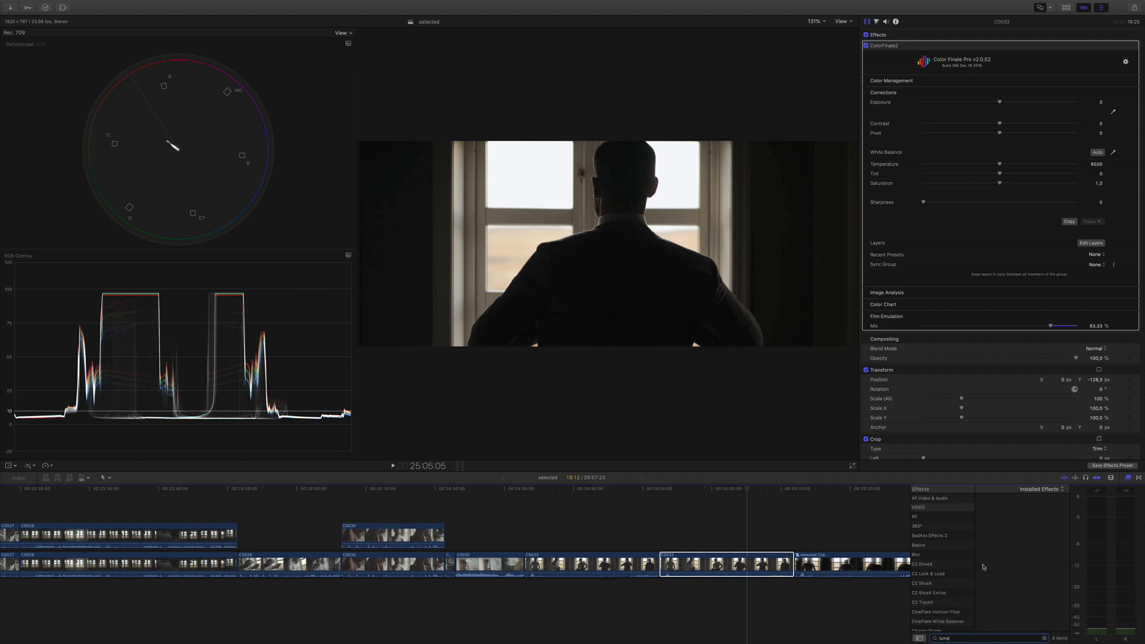
pyautogui.click(917, 517)
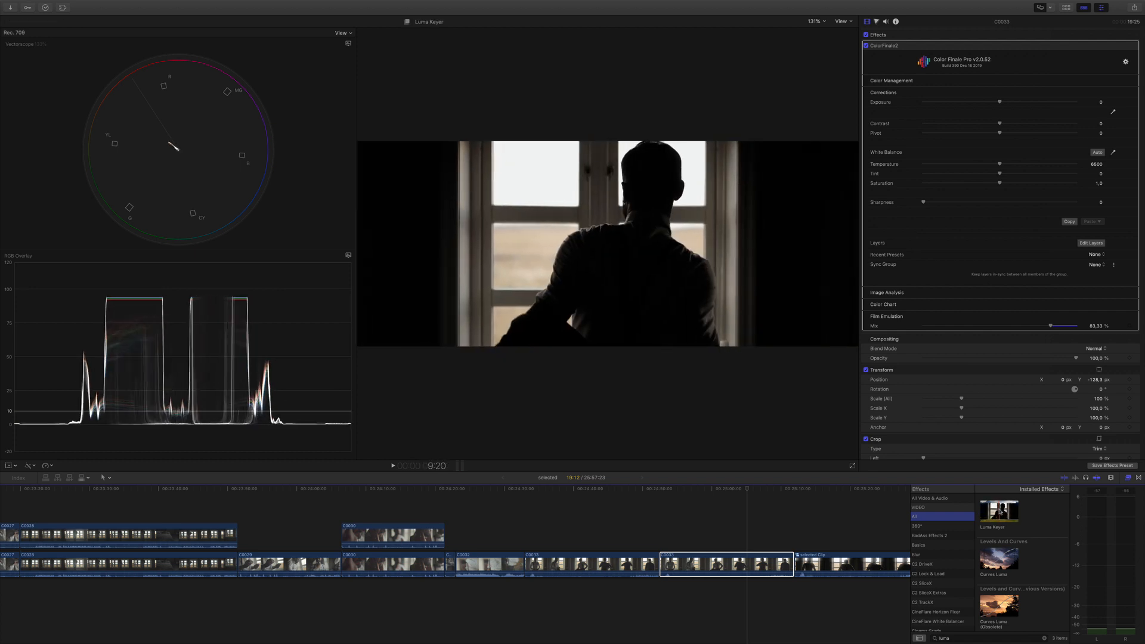
pyautogui.click(737, 561)
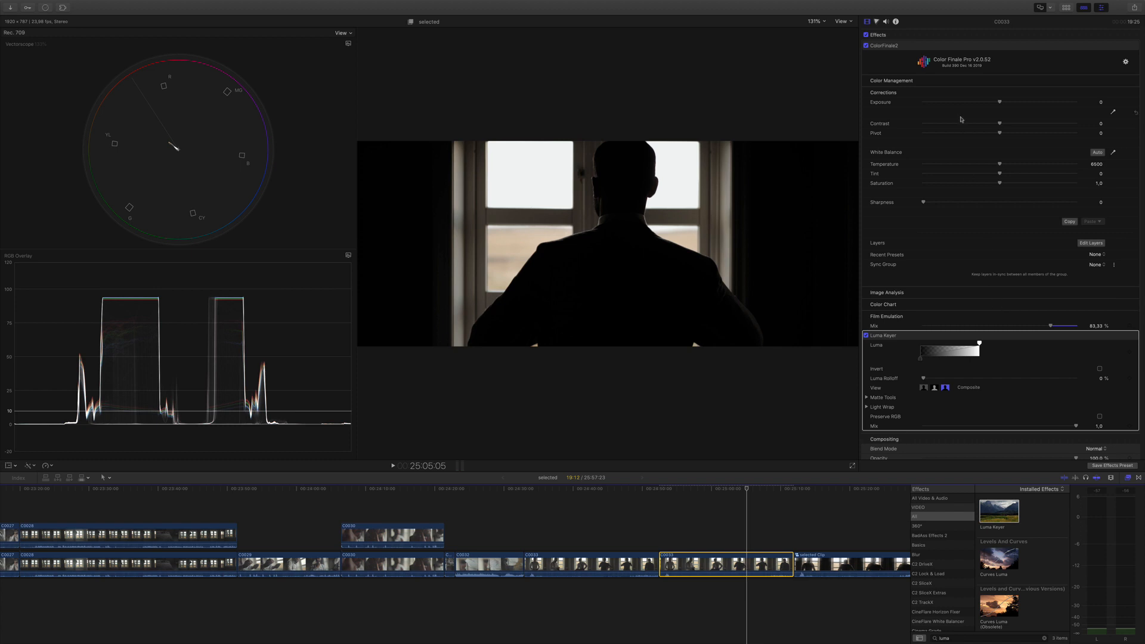
# Step: Remove ColorFinale2 from the duplicate and raise the Luma Keyer's dark threshold to about the middle, isolating the window highlights
pyautogui.click(924, 47)
pyautogui.press('BackSpace')
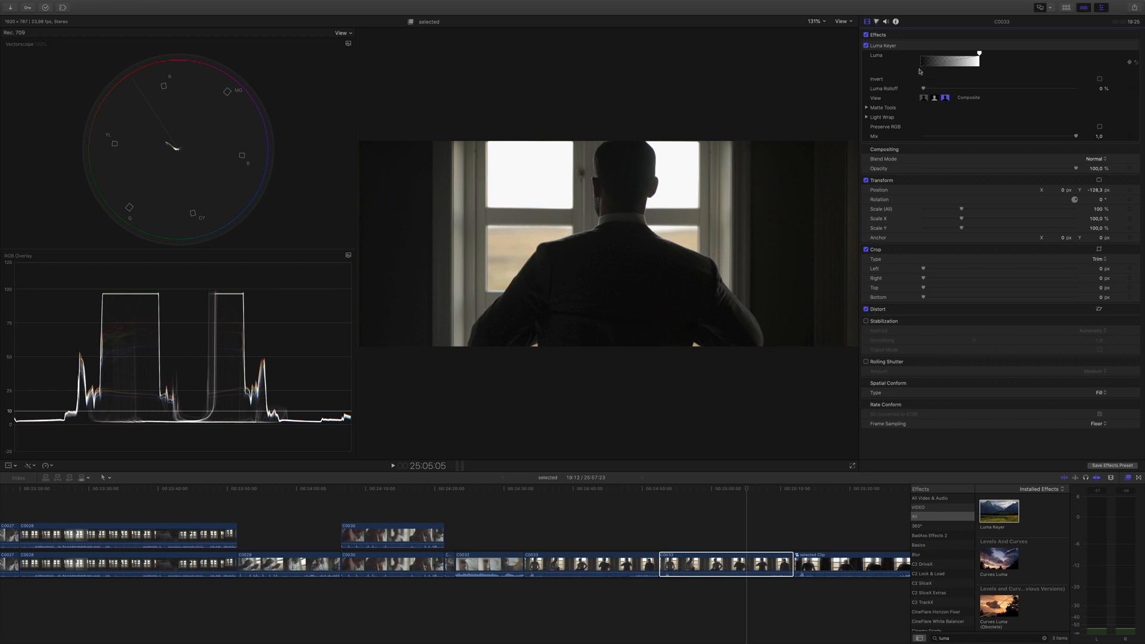
pyautogui.moveTo(921, 69); pyautogui.dragTo(950, 81)
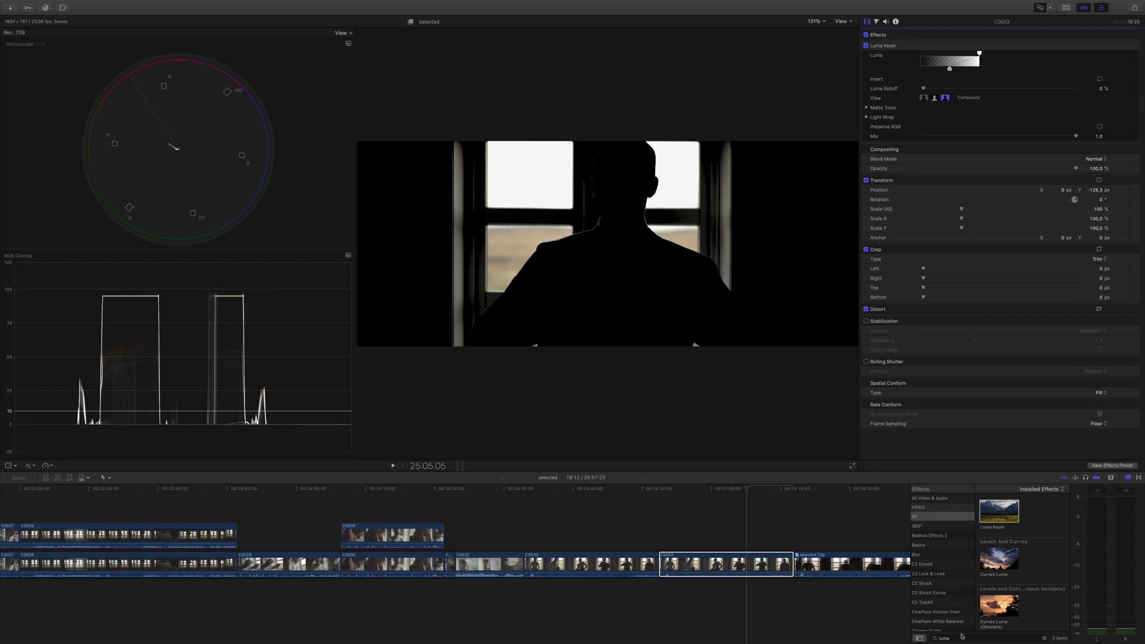
# Step: Add a Gaussian blur to the keyed duplicate and set its Amount to about 72
pyautogui.click(1045, 638)
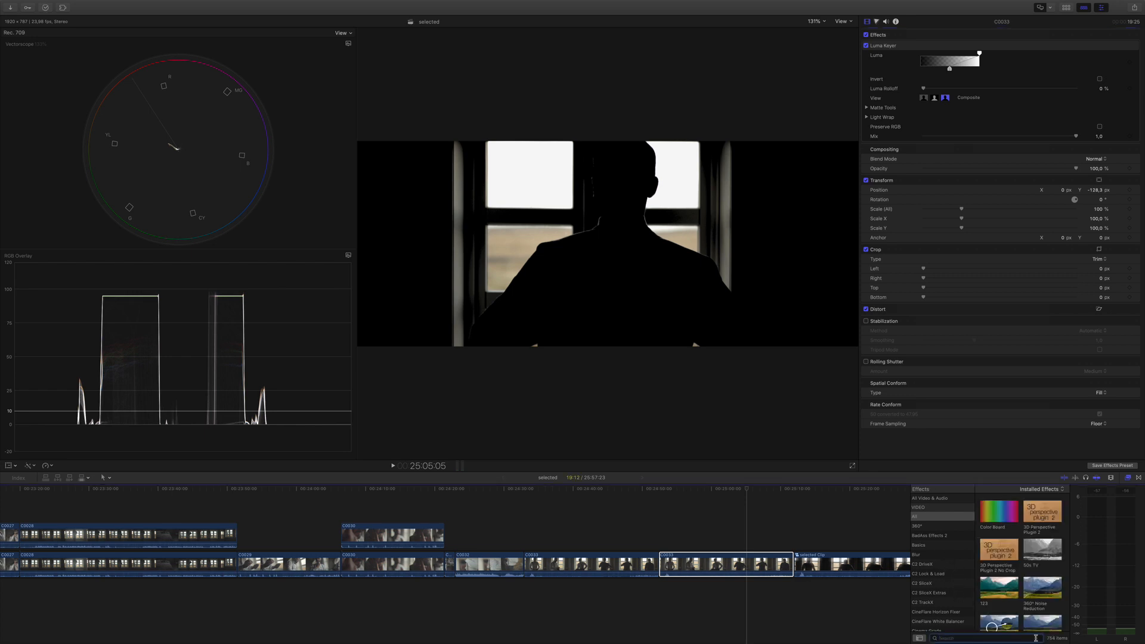
pyautogui.click(918, 555)
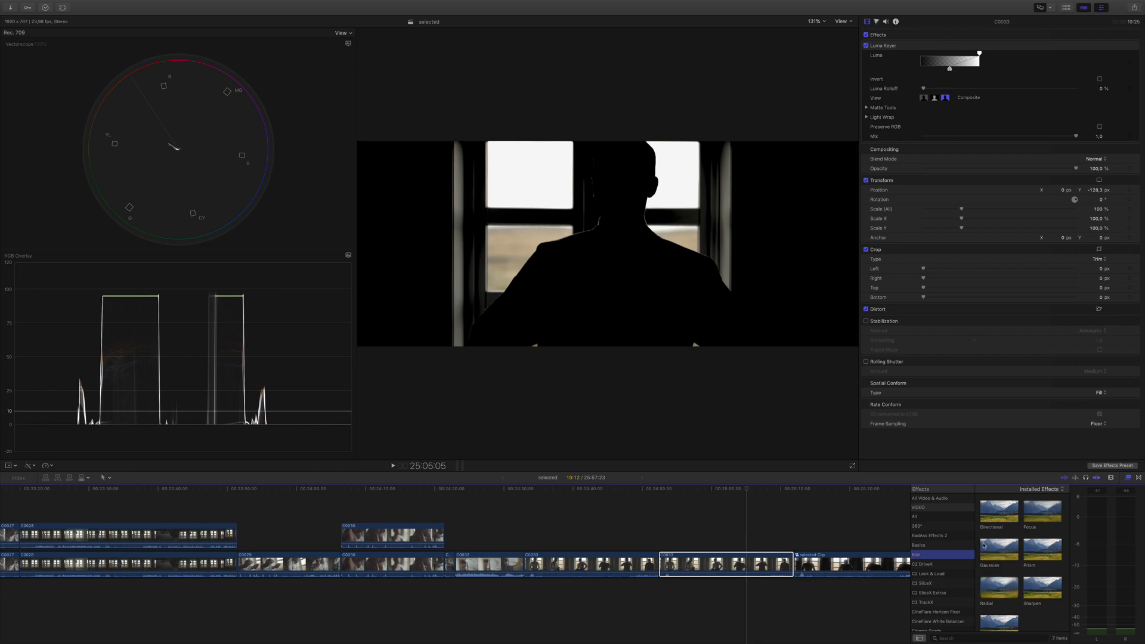
pyautogui.click(993, 551)
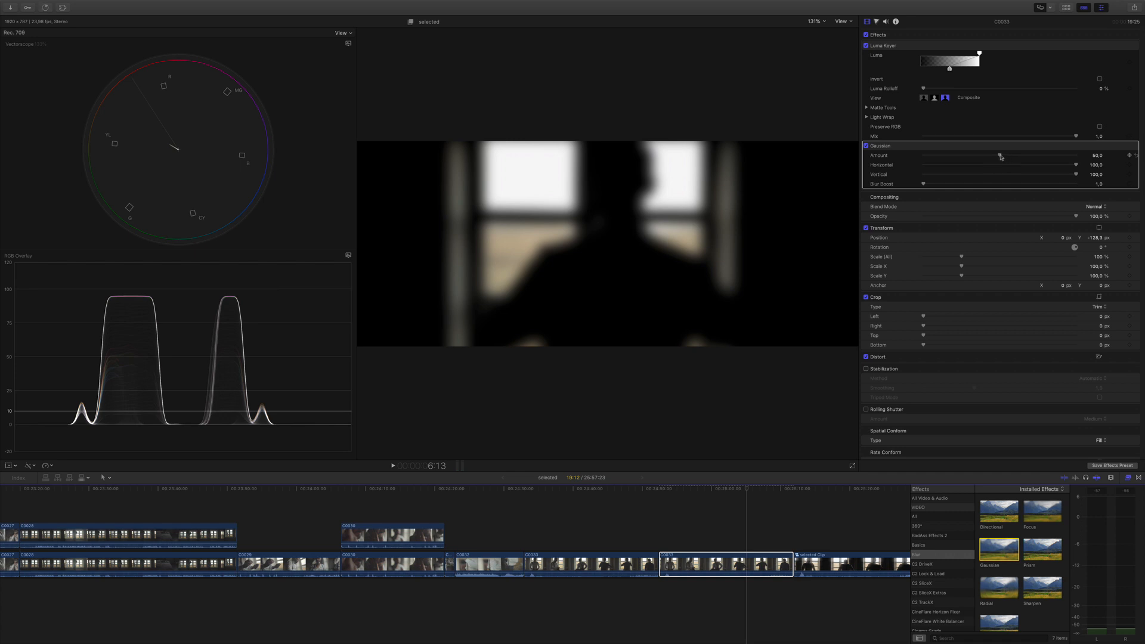
pyautogui.moveTo(1001, 157); pyautogui.dragTo(1035, 160)
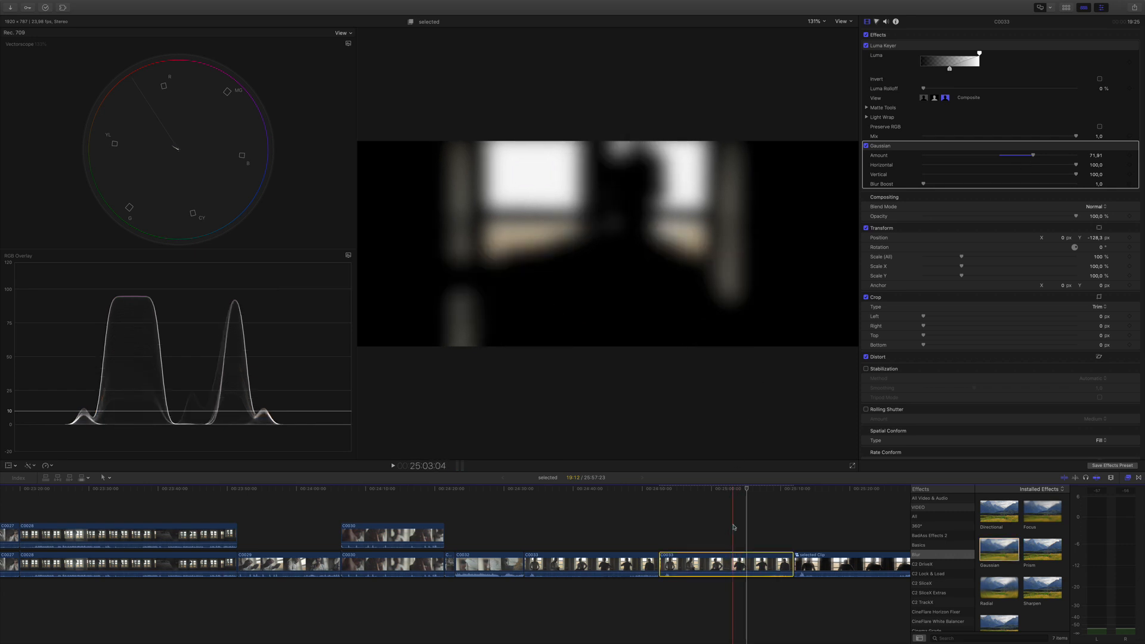
# Step: Stack the blurred duplicate directly above the original window clip and compare the shot with the overlay disabled and enabled
pyautogui.moveTo(737, 558); pyautogui.dragTo(603, 522)
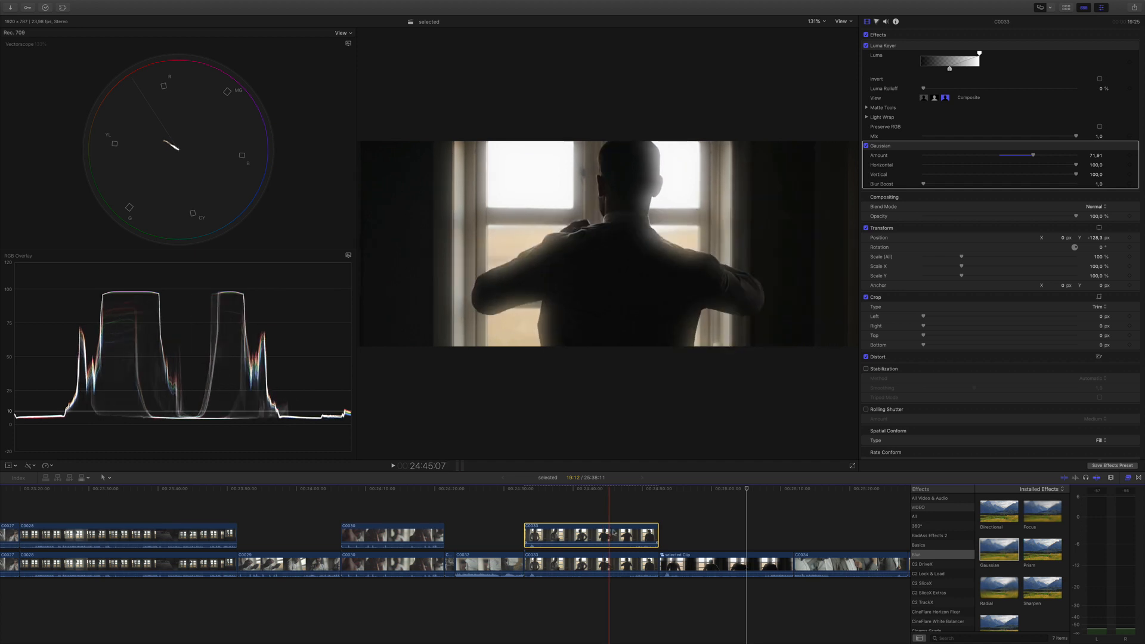
pyautogui.press('Right')
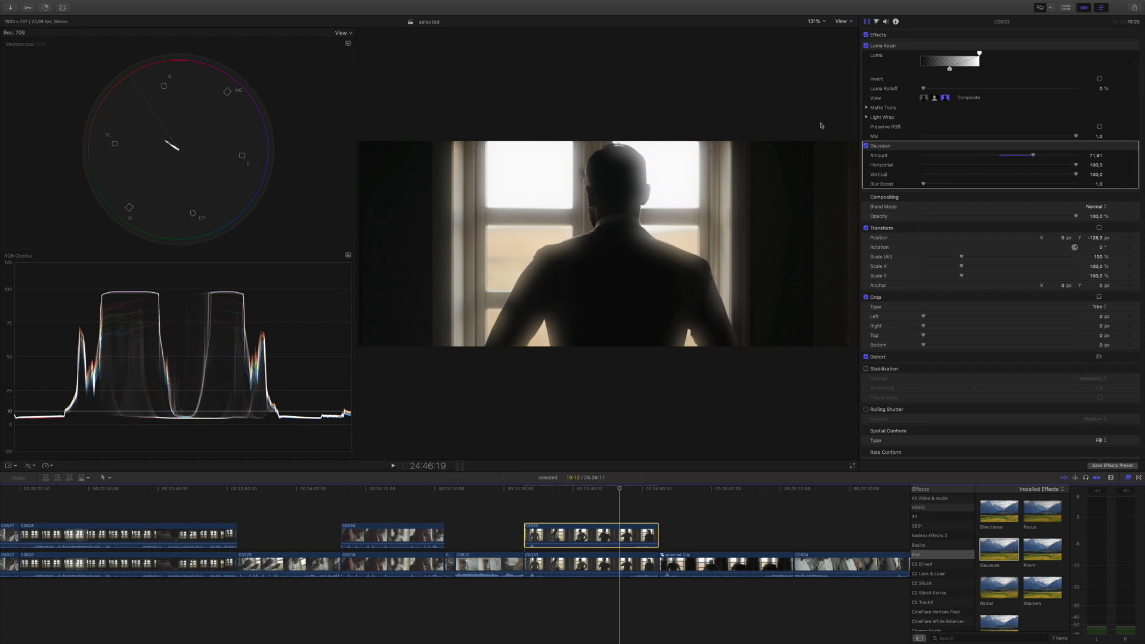
pyautogui.press('v')
pyautogui.press('v')
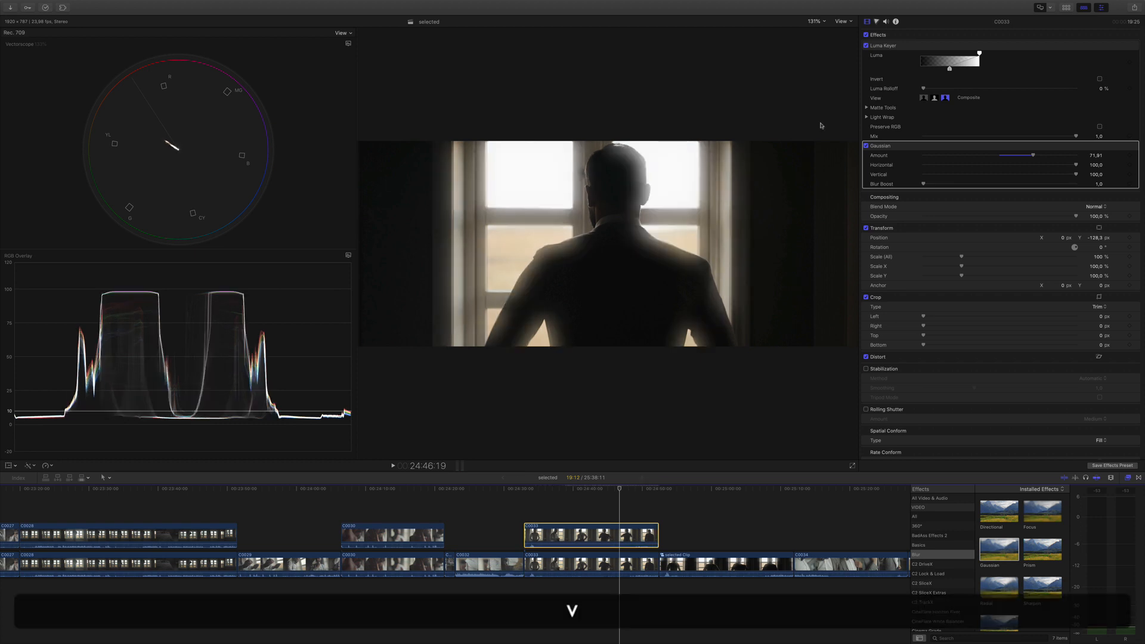
pyautogui.press('v')
pyautogui.press('v')
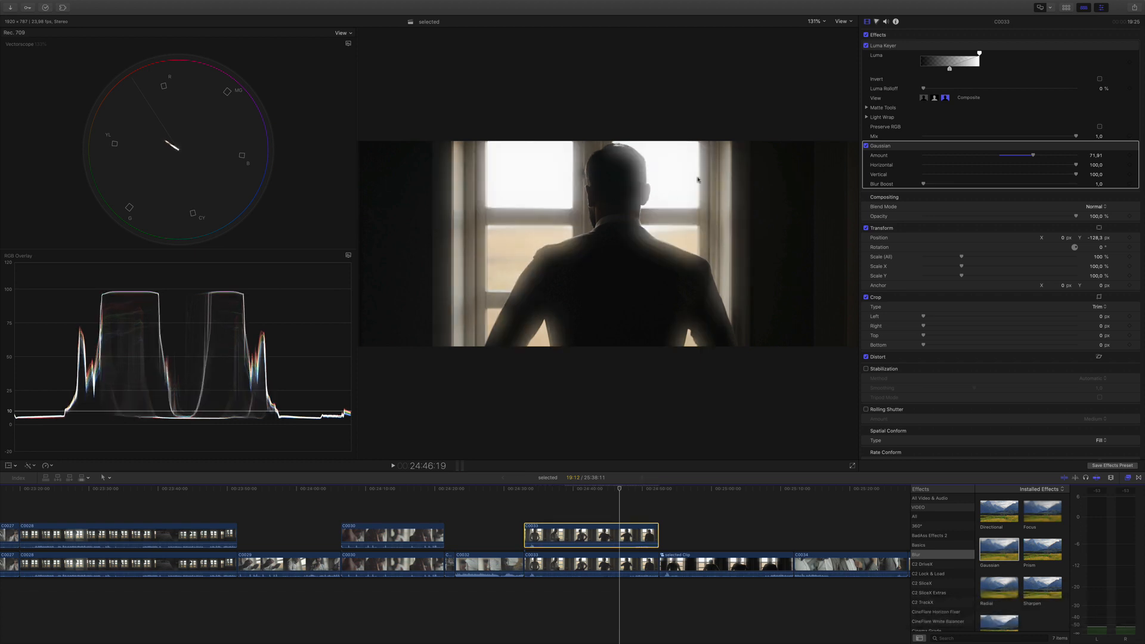
# Step: Set the overlay's Gaussian Blur Boost to about 3.62 and its Amount to about 52.94
pyautogui.moveTo(1032, 156); pyautogui.dragTo(1009, 168)
pyautogui.moveTo(924, 184); pyautogui.dragTo(950, 185)
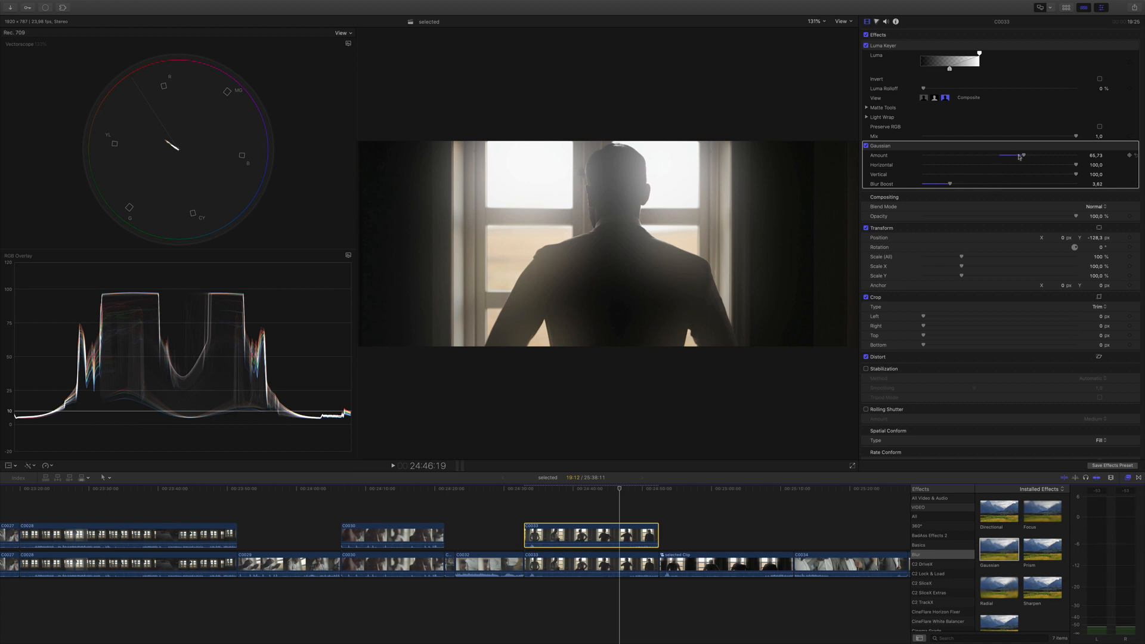
pyautogui.moveTo(1020, 158); pyautogui.dragTo(1004, 159)
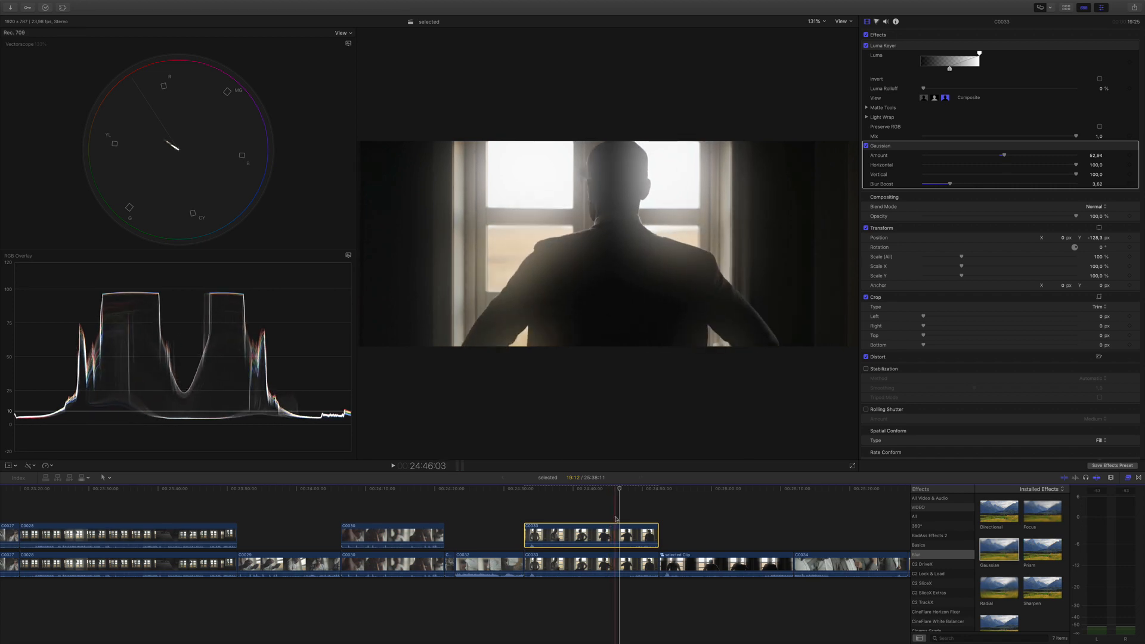
# Step: Disable the connected copy above the C0027 hands clip and delete it from the timeline
pyautogui.hscroll(-5, 623, 518)
pyautogui.hscroll(-20, 639, 511)
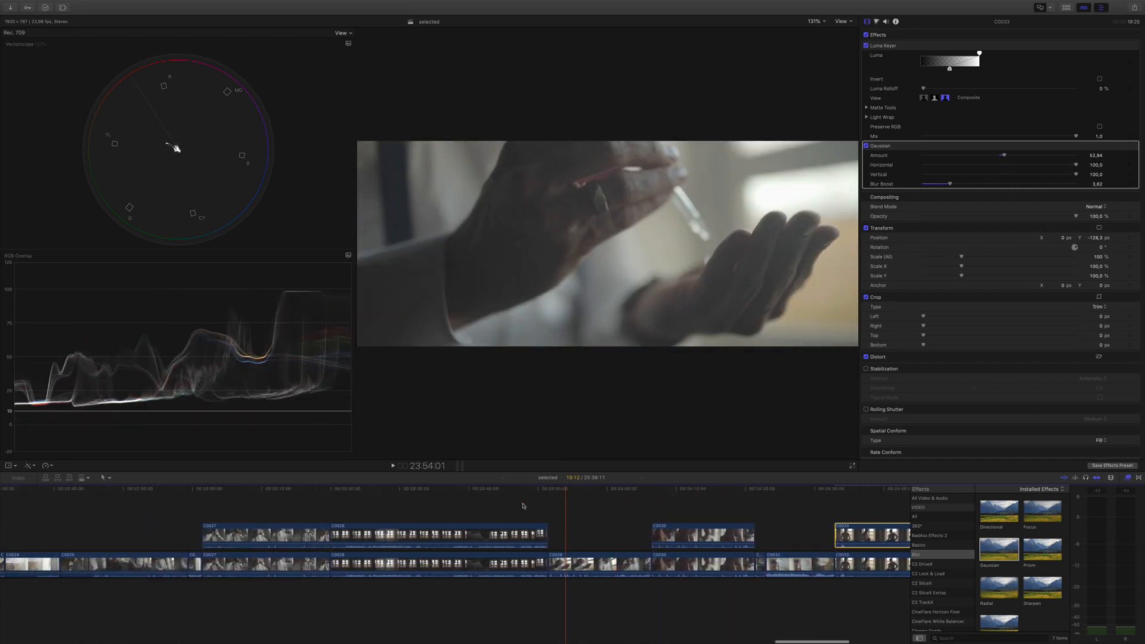
pyautogui.hscroll(3, 646, 529)
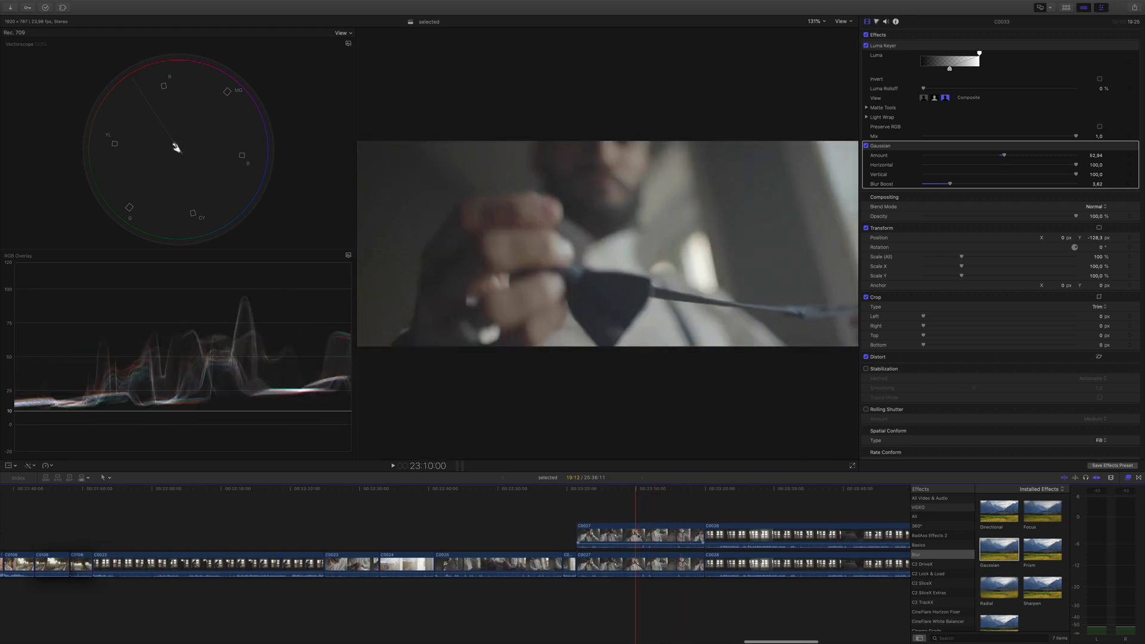
pyautogui.click(642, 536)
pyautogui.press('Right')
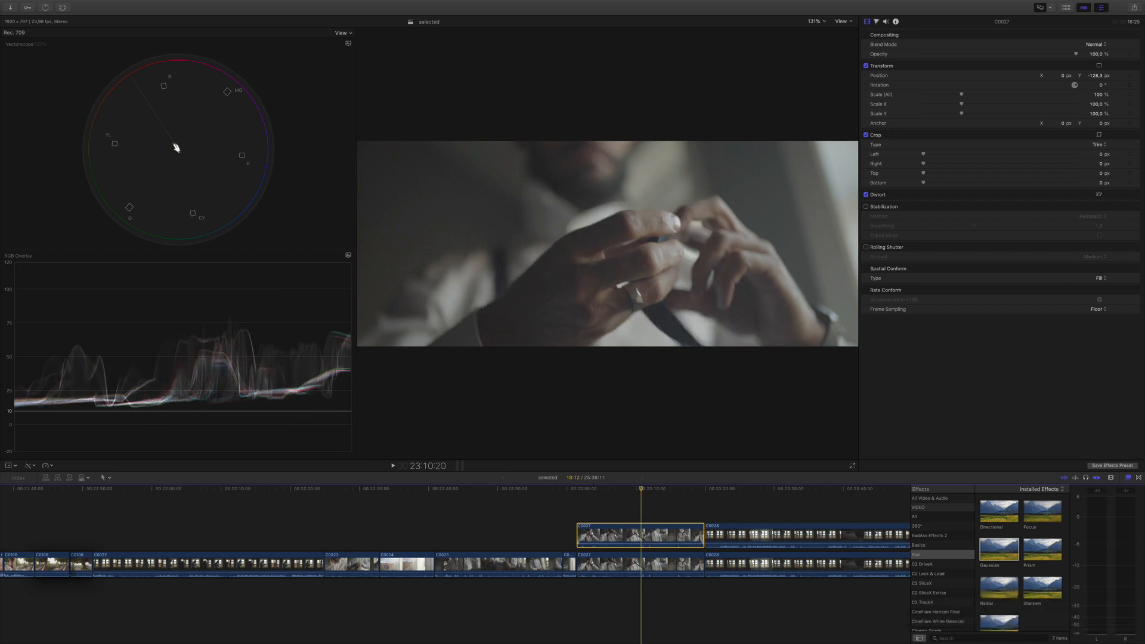
pyautogui.press('v')
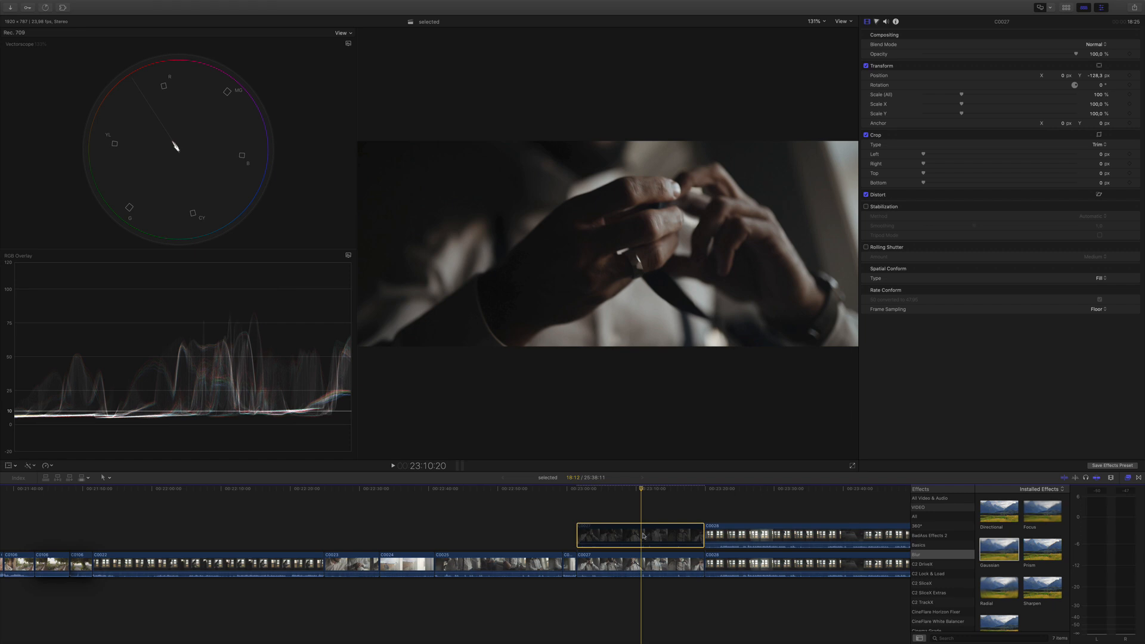
pyautogui.press('BackSpace')
# Step: Duplicate the graded C0027 hands clip directly above itself and remove ColorFinale2 from the copy
pyautogui.click(641, 564)
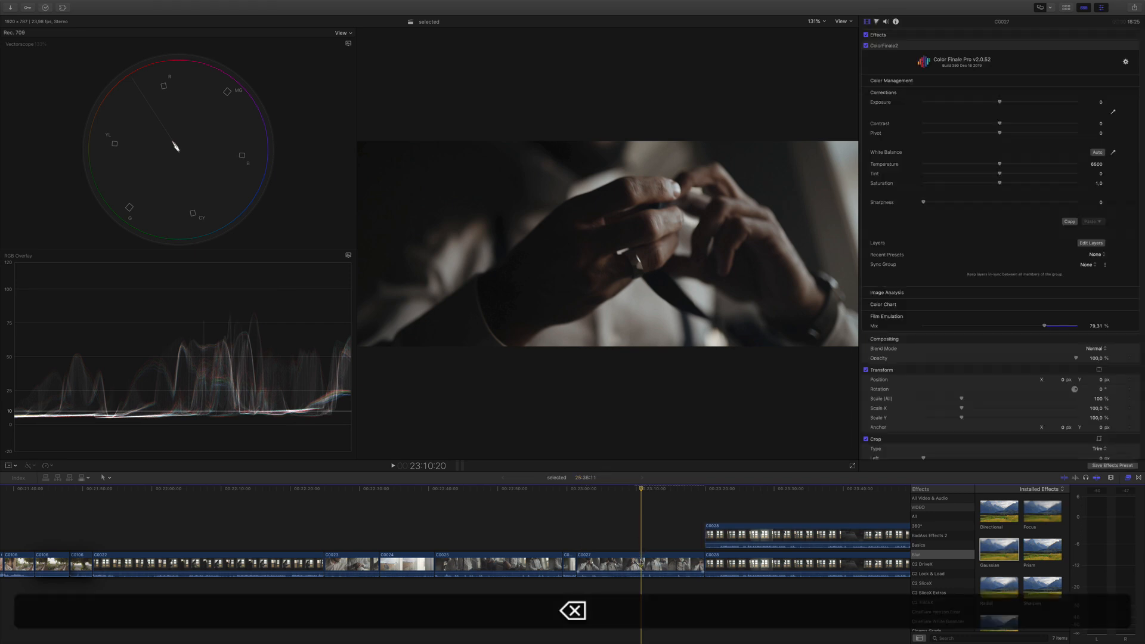
pyautogui.moveTo(639, 564); pyautogui.dragTo(639, 533)
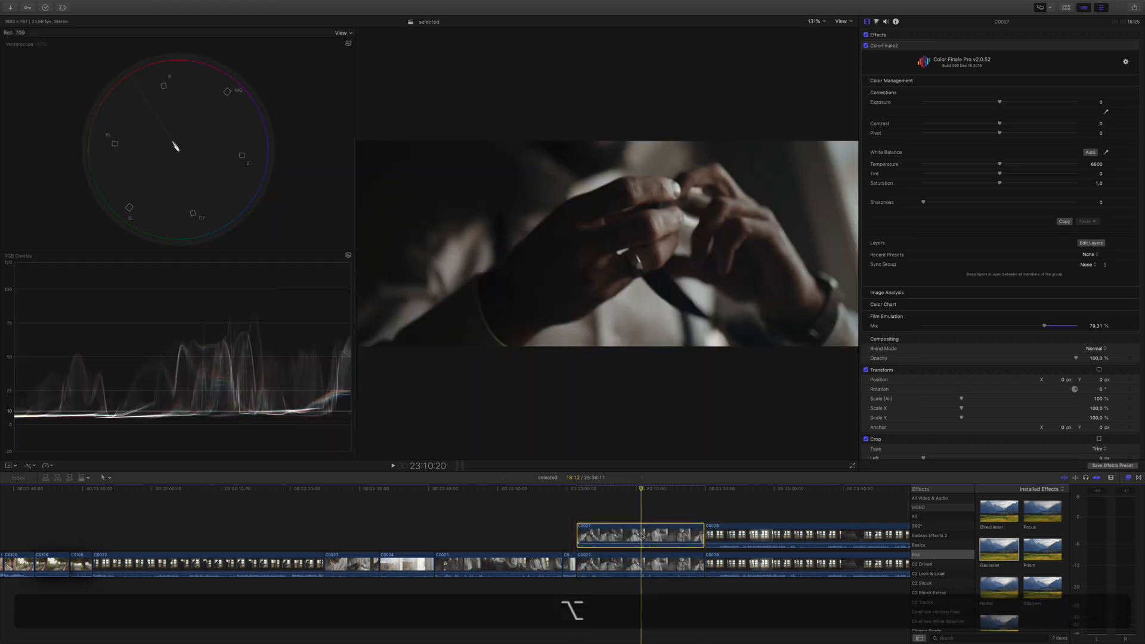
pyautogui.press('Right')
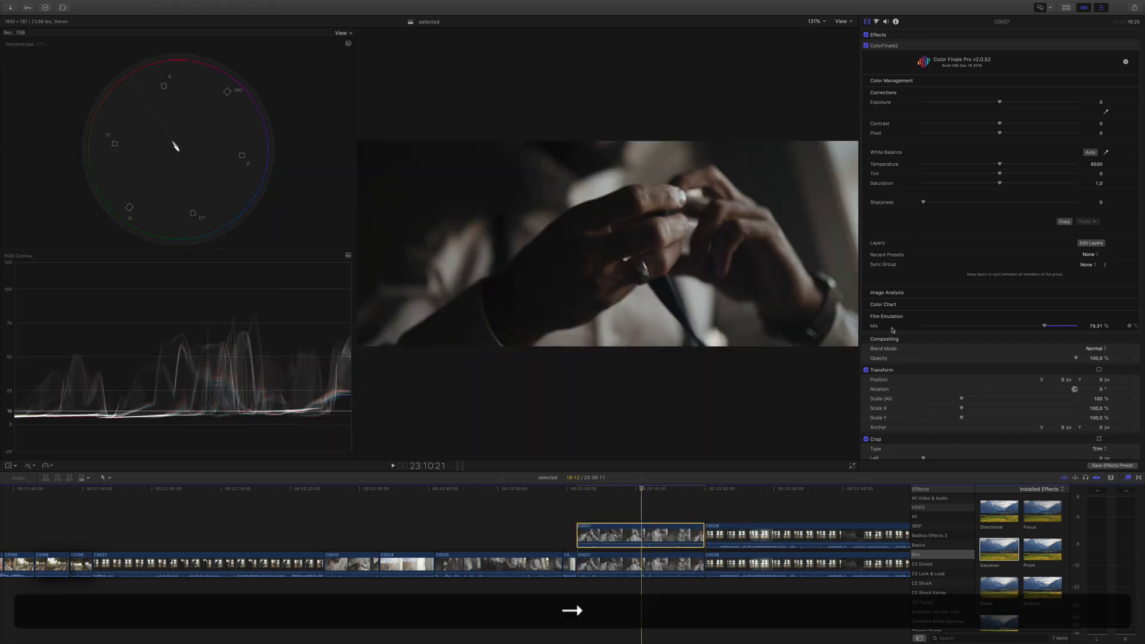
pyautogui.click(953, 46)
pyautogui.press('BackSpace')
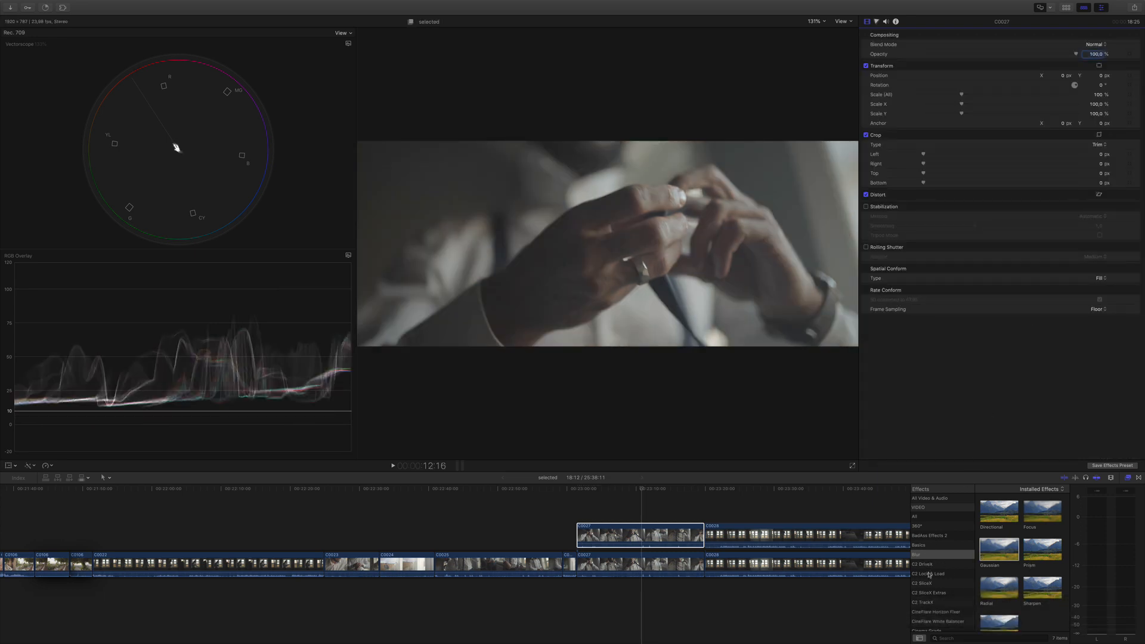
# Step: Apply a Luma Keyer to the upper C0027 copy and raise its dark threshold to about the middle of the luma range
pyautogui.click(928, 517)
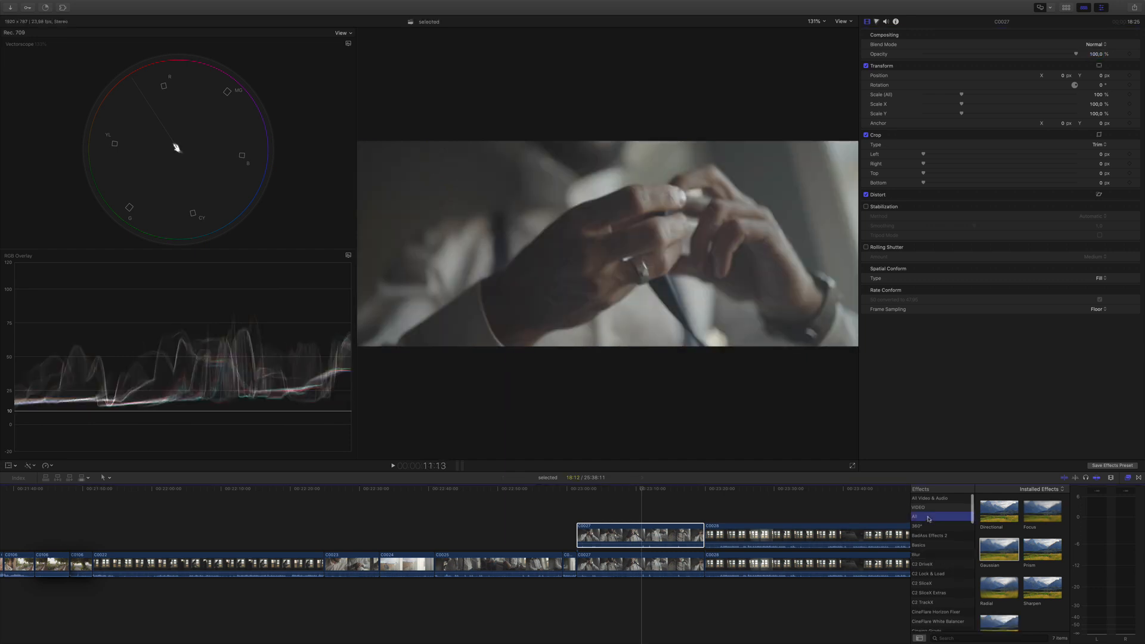
pyautogui.click(953, 638)
pyautogui.write('luma')
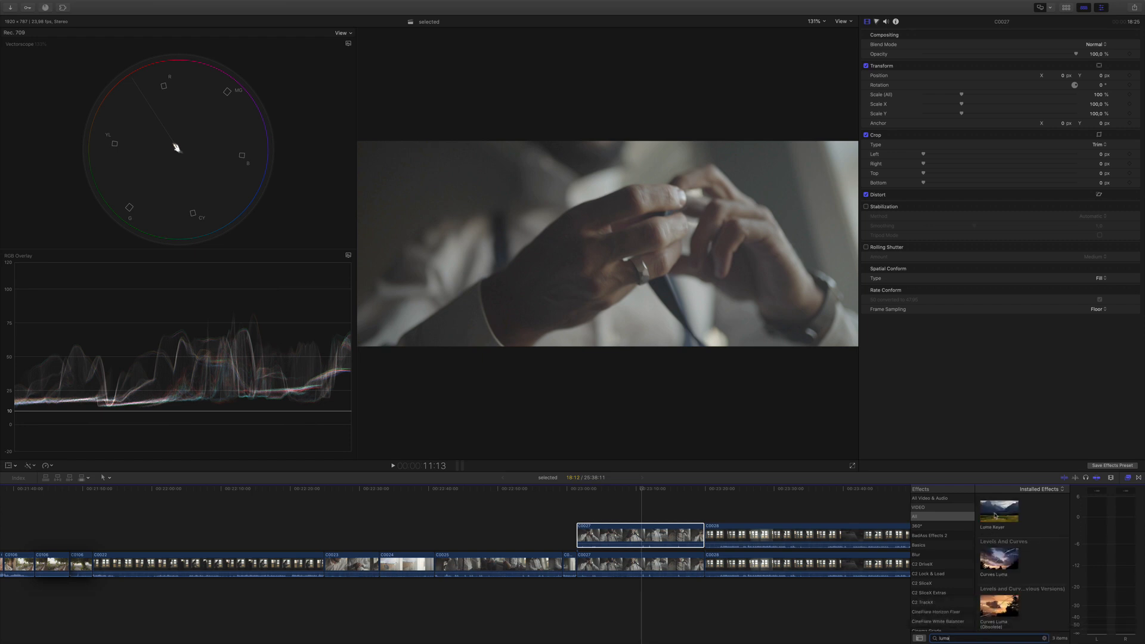
pyautogui.doubleClick(995, 514)
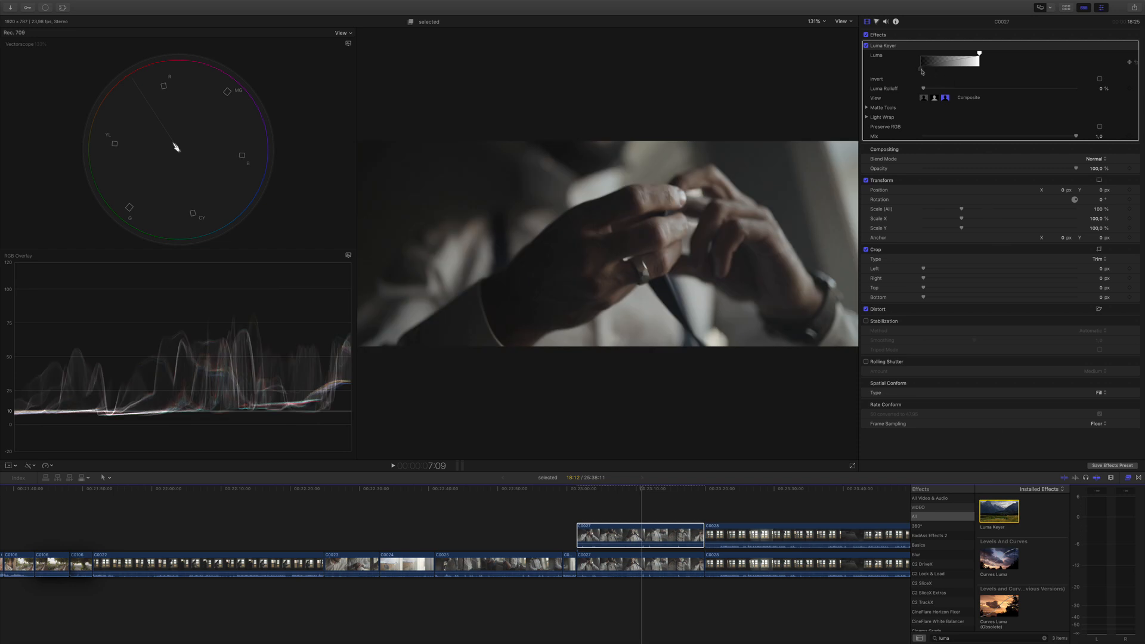
pyautogui.moveTo(922, 71); pyautogui.dragTo(951, 80)
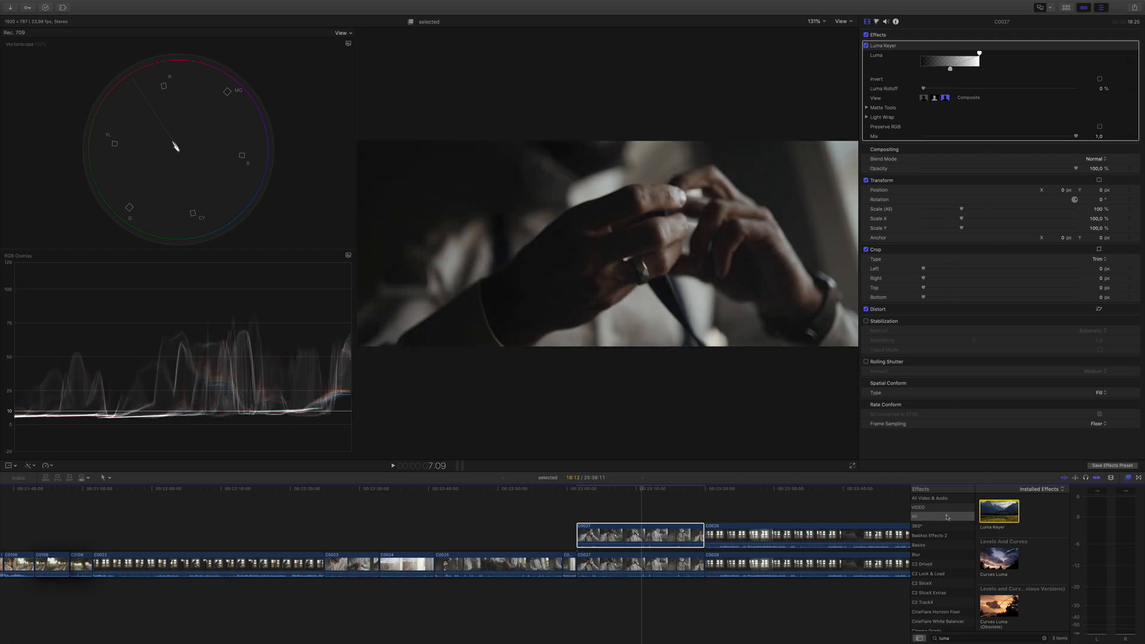
# Step: Add a Gaussian blur to the C0027 overlay with Vertical about 9.2 and Blur Boost about 9.57
pyautogui.click(926, 556)
pyautogui.click(1044, 640)
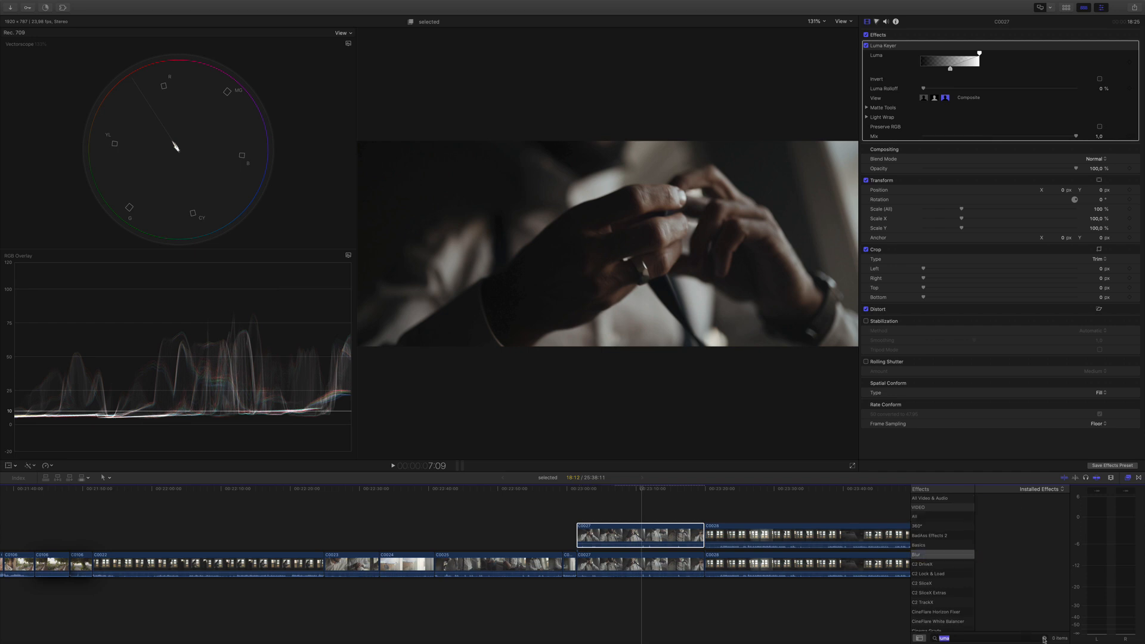
pyautogui.doubleClick(993, 557)
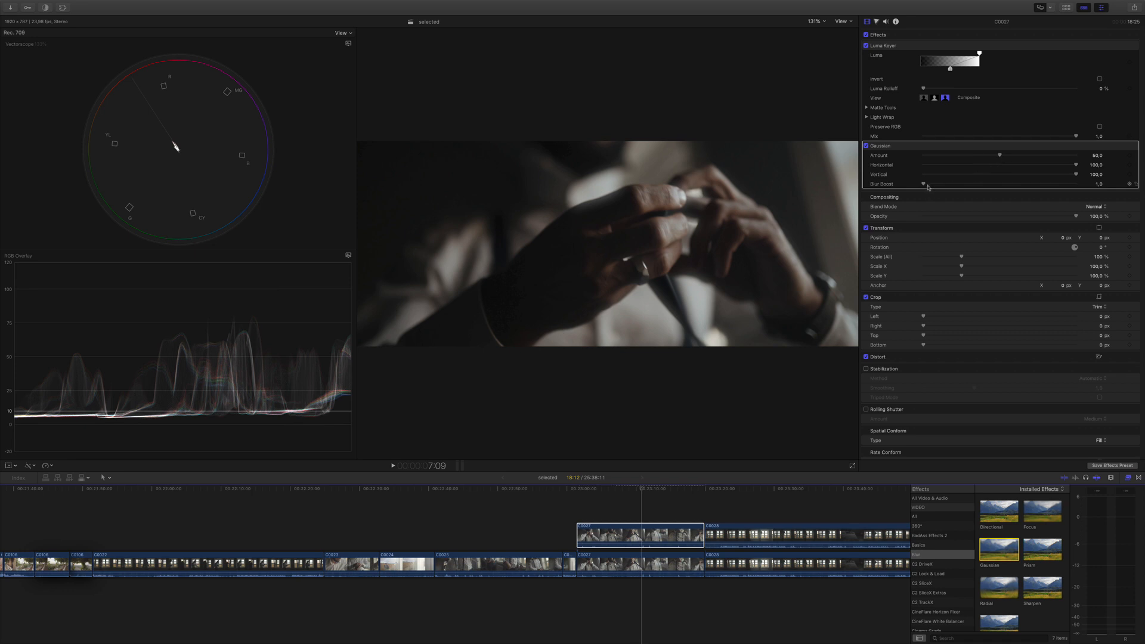
pyautogui.moveTo(924, 184); pyautogui.dragTo(970, 186)
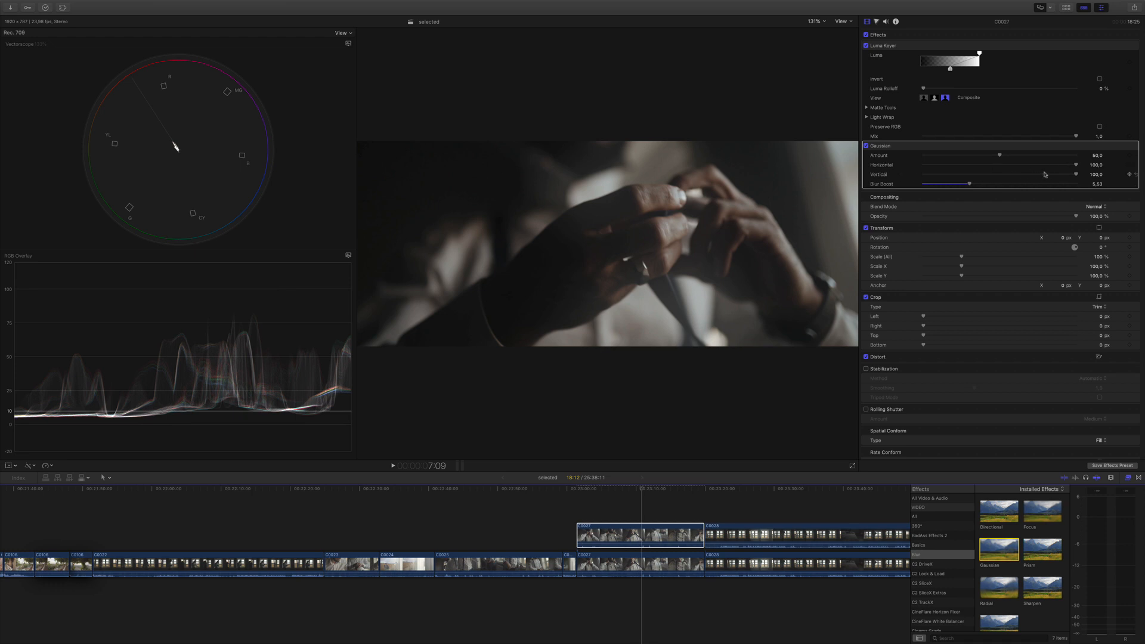
pyautogui.moveTo(1076, 167); pyautogui.dragTo(1001, 188)
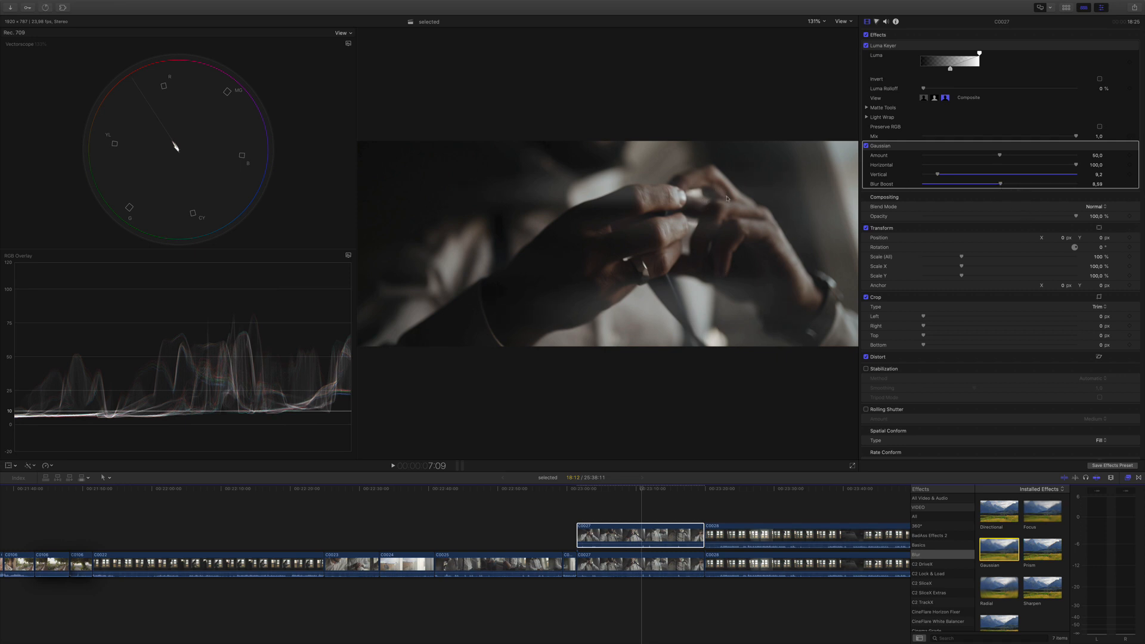
pyautogui.moveTo(1002, 186); pyautogui.dragTo(1012, 186)
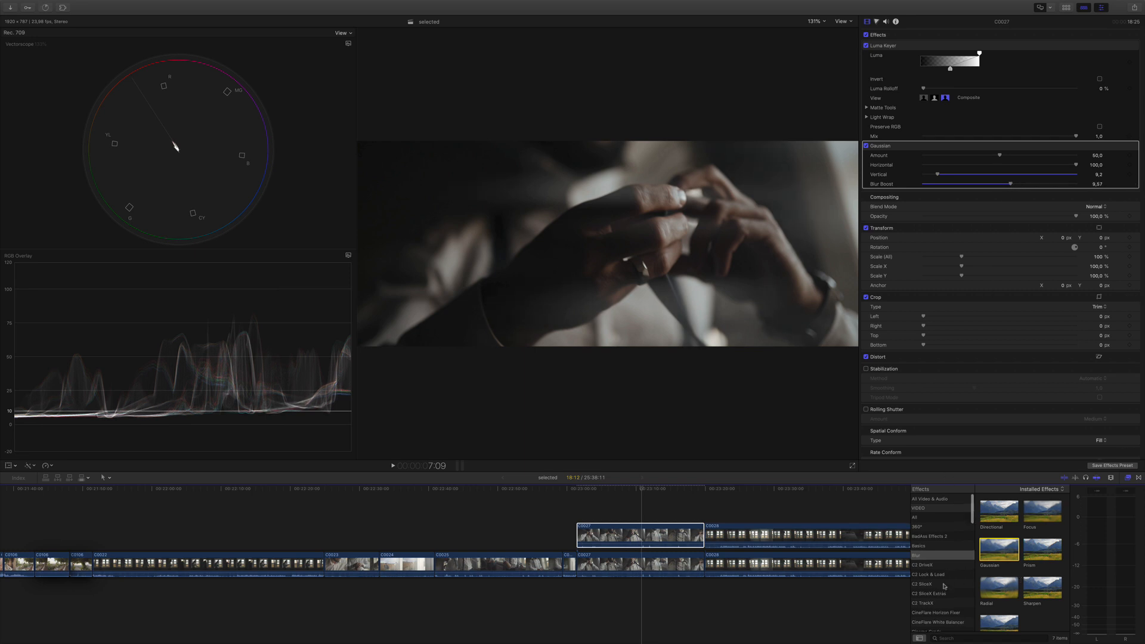
# Step: Apply the ColorFinale2 effect to the blurred C0027 overlay
pyautogui.scroll(-3, 922, 555)
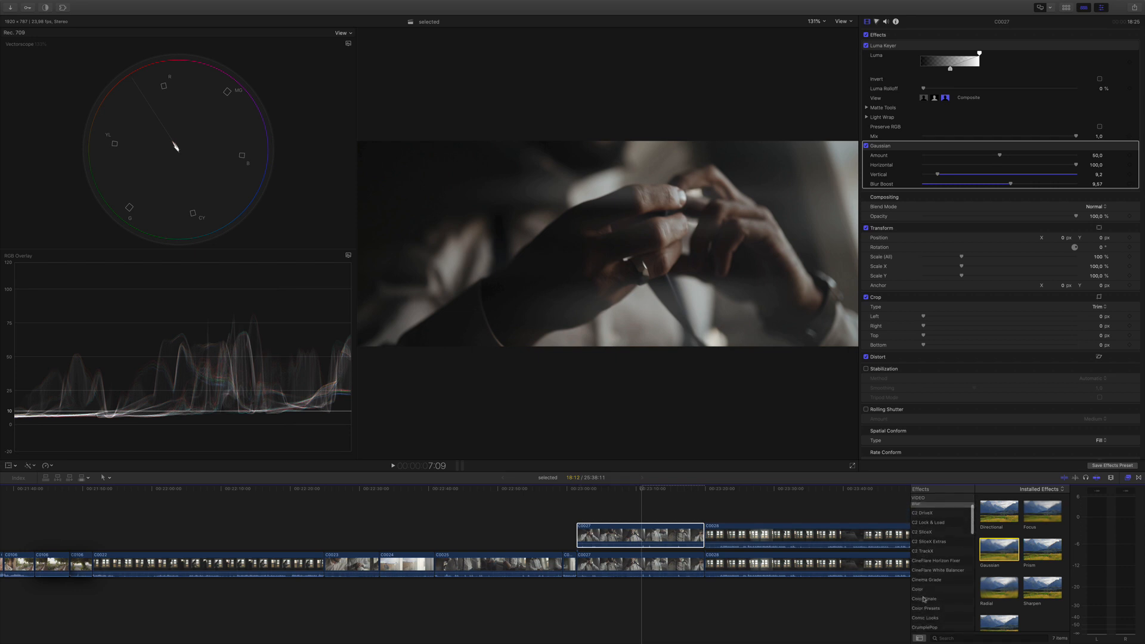
pyautogui.click(923, 600)
pyautogui.click(1044, 587)
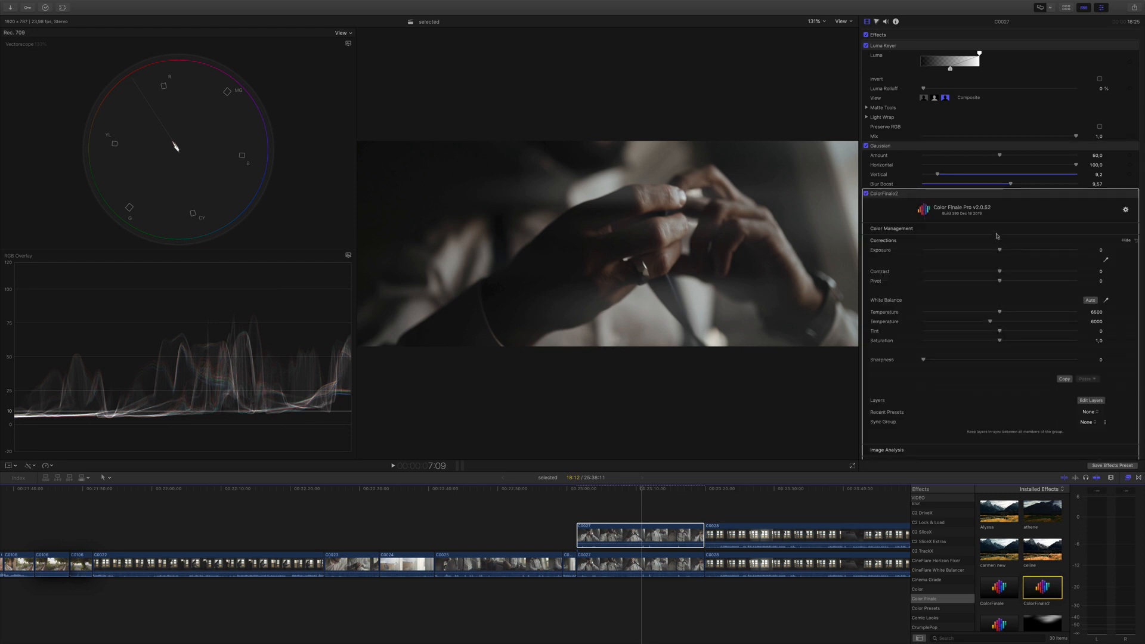
# Step: Add a Color Wheels layer in the overlay's Color Finale layers and push the Gain wheel toward blue
pyautogui.scroll(-1, 1010, 287)
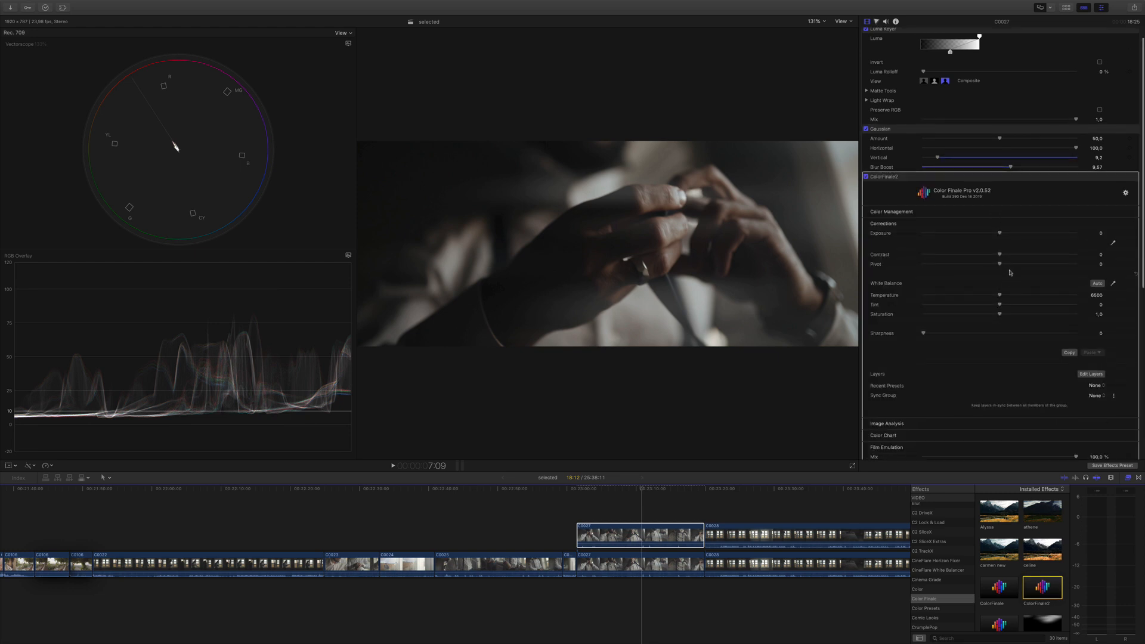
pyautogui.click(1090, 375)
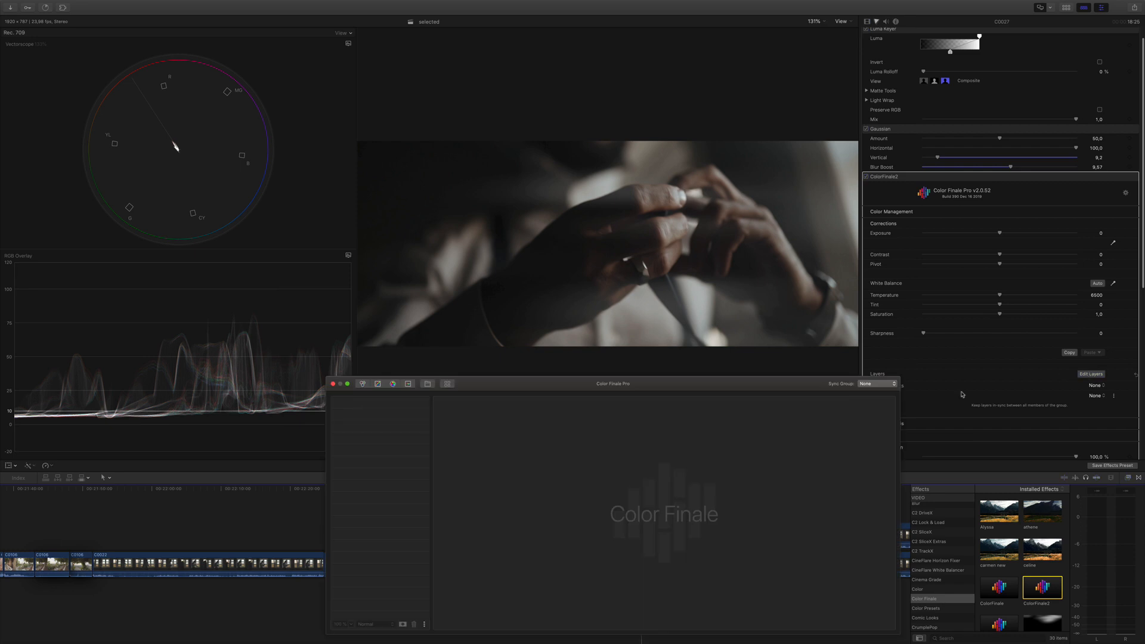
pyautogui.click(364, 384)
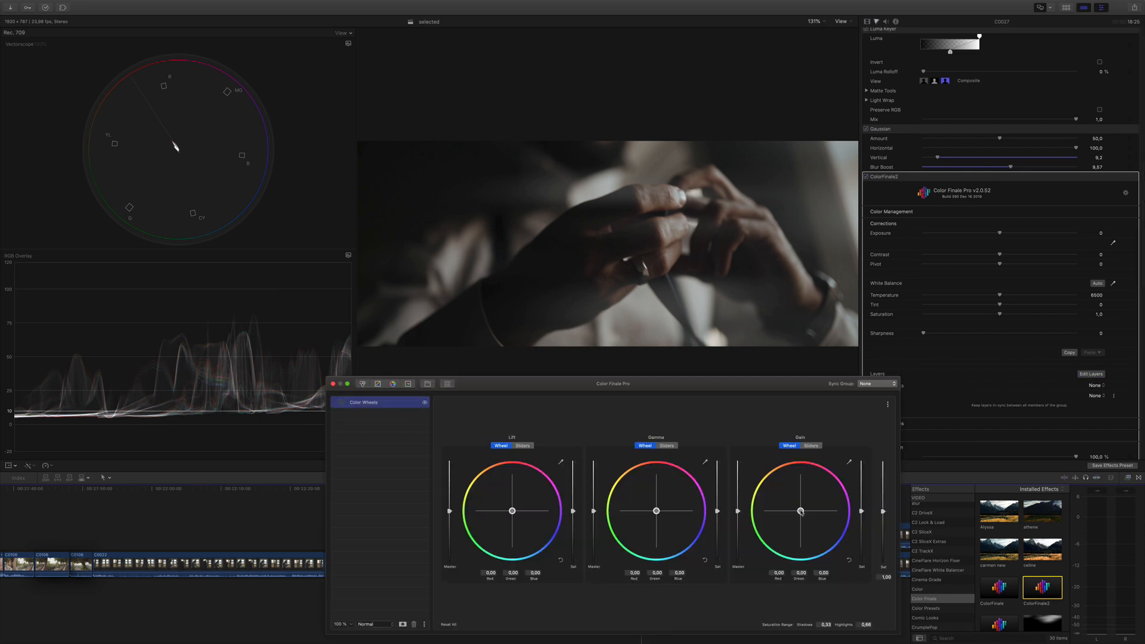
pyautogui.moveTo(801, 511); pyautogui.dragTo(832, 536)
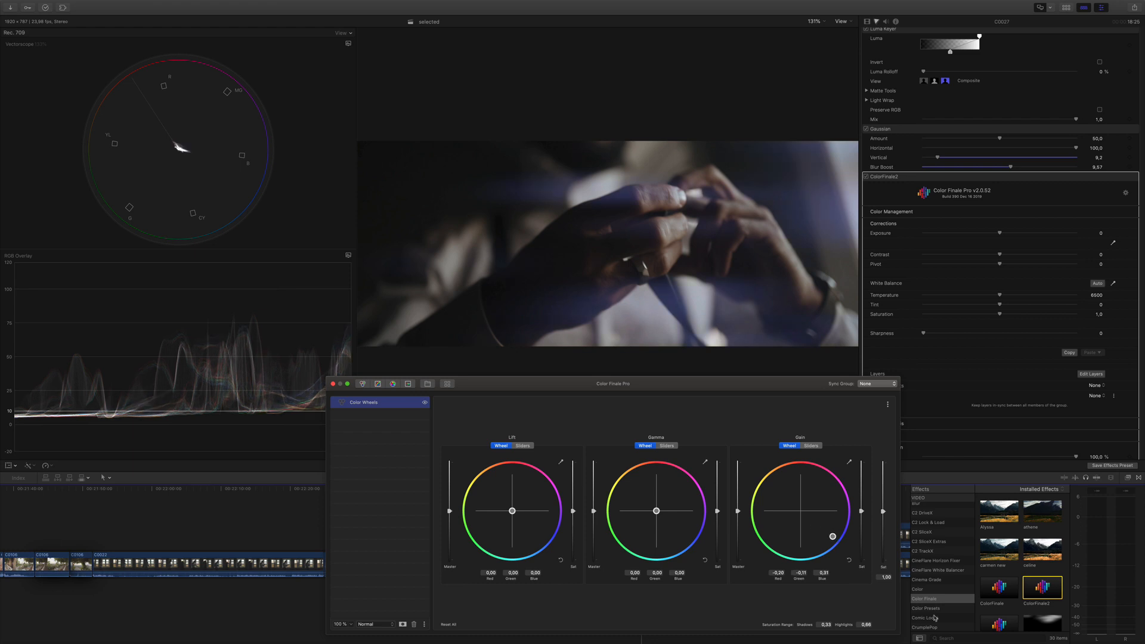
pyautogui.moveTo(935, 619); pyautogui.dragTo(919, 590)
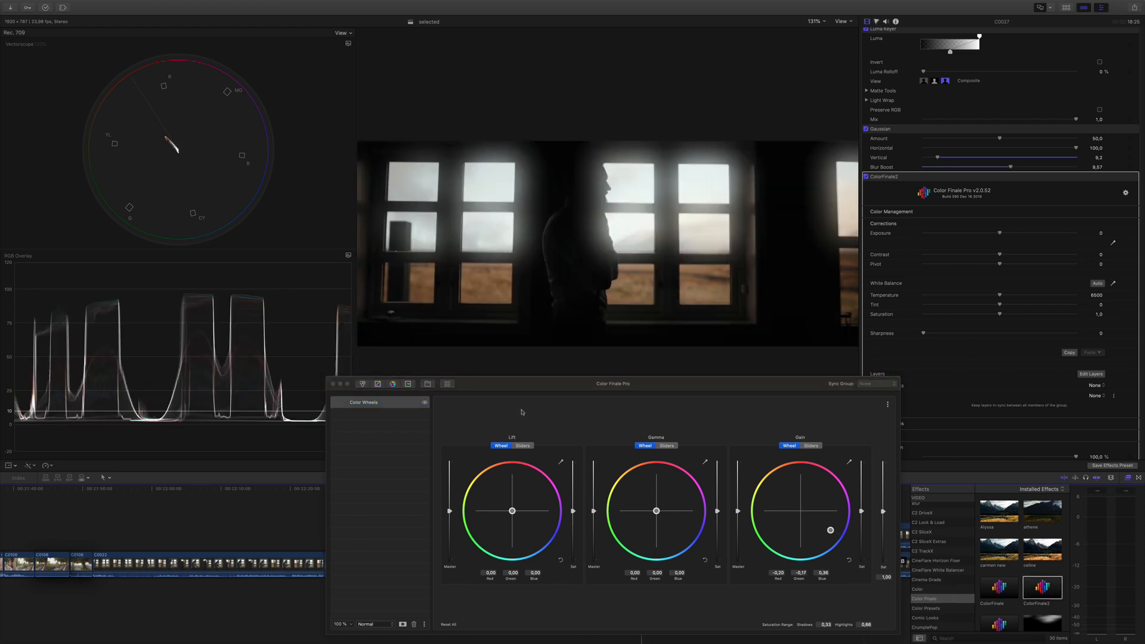
pyautogui.click(333, 384)
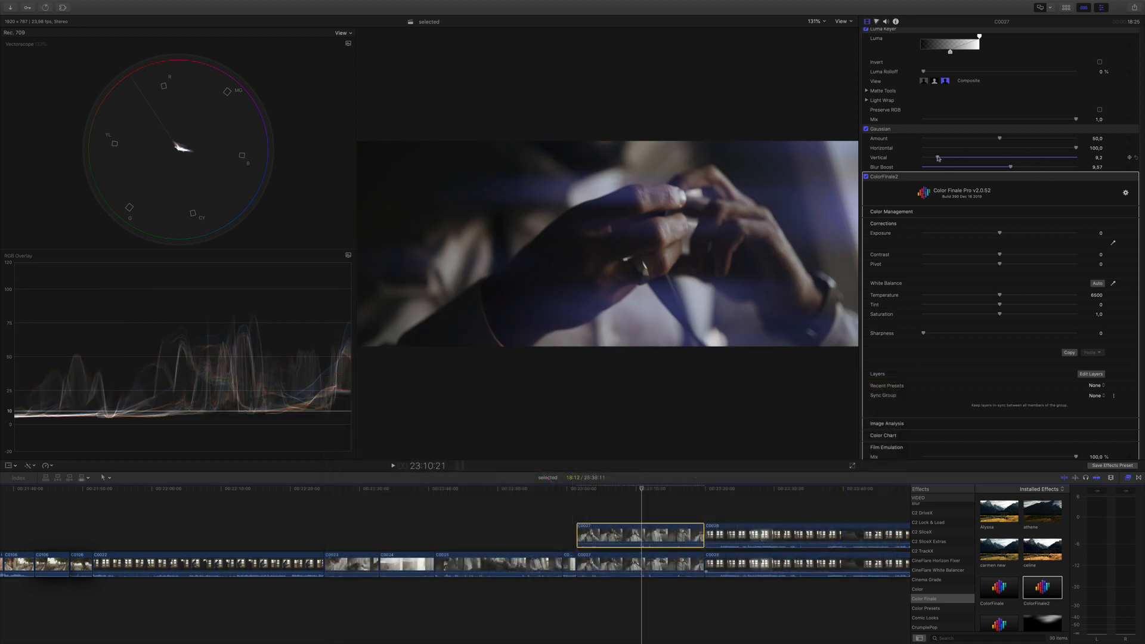
# Step: Set the C0027 overlay's Gaussian Vertical to about 1.1 and its Amount to about 26.9
pyautogui.moveTo(938, 157); pyautogui.dragTo(927, 159)
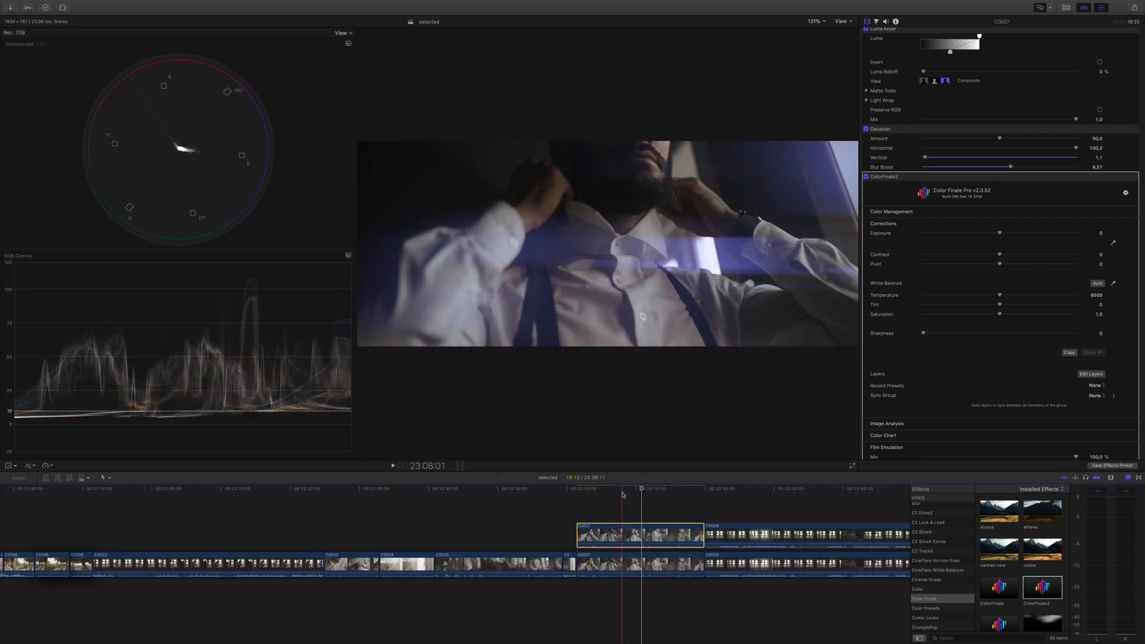
pyautogui.click(622, 495)
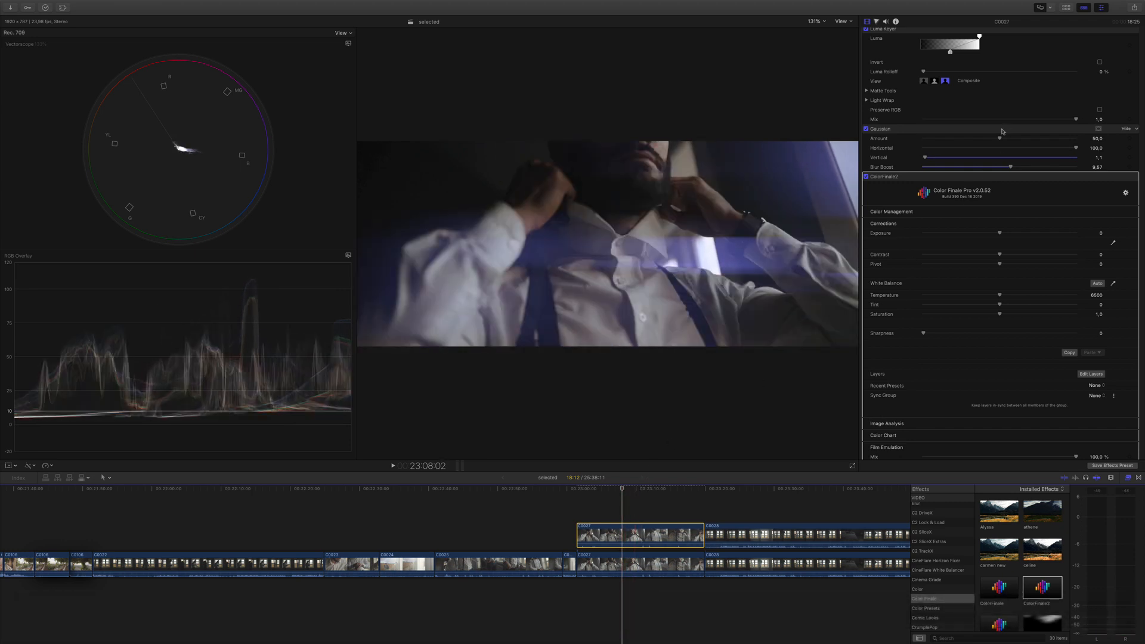
pyautogui.moveTo(1000, 140); pyautogui.dragTo(964, 139)
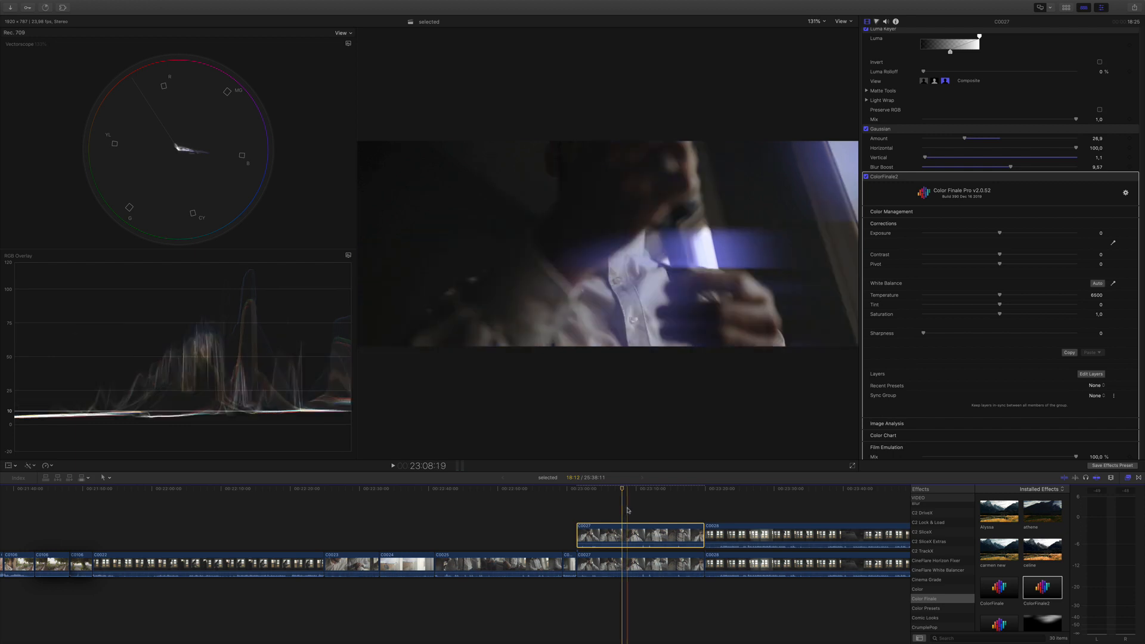
# Step: Examine the glow and effect settings on the overlay above the window silhouette clip further along the timeline
pyautogui.hscroll(5, 651, 514)
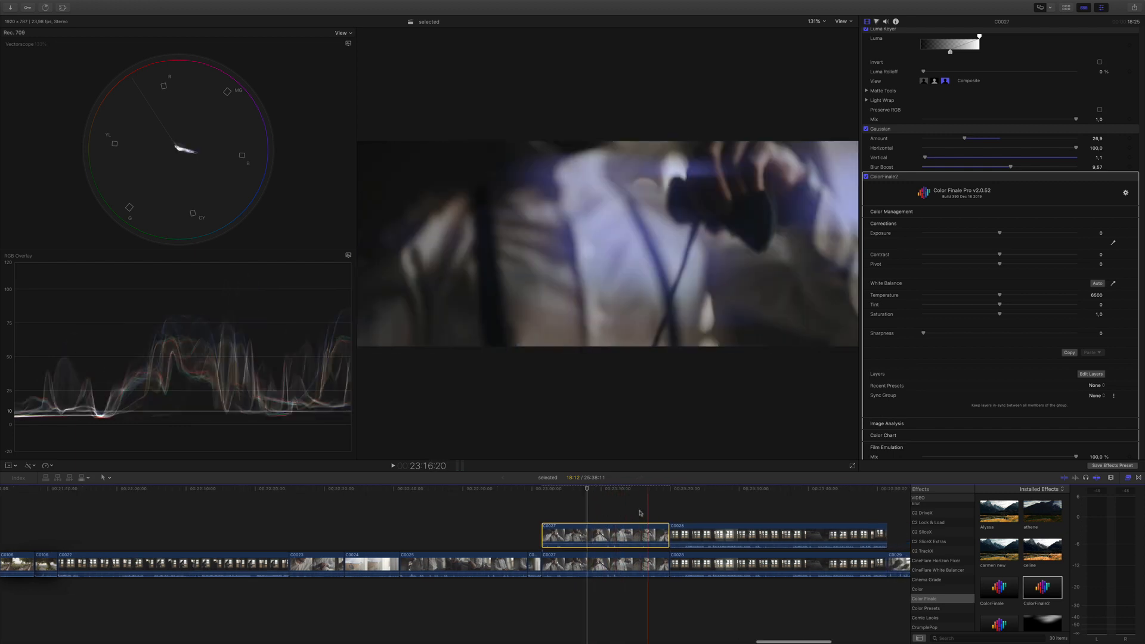
pyautogui.hscroll(20, 605, 510)
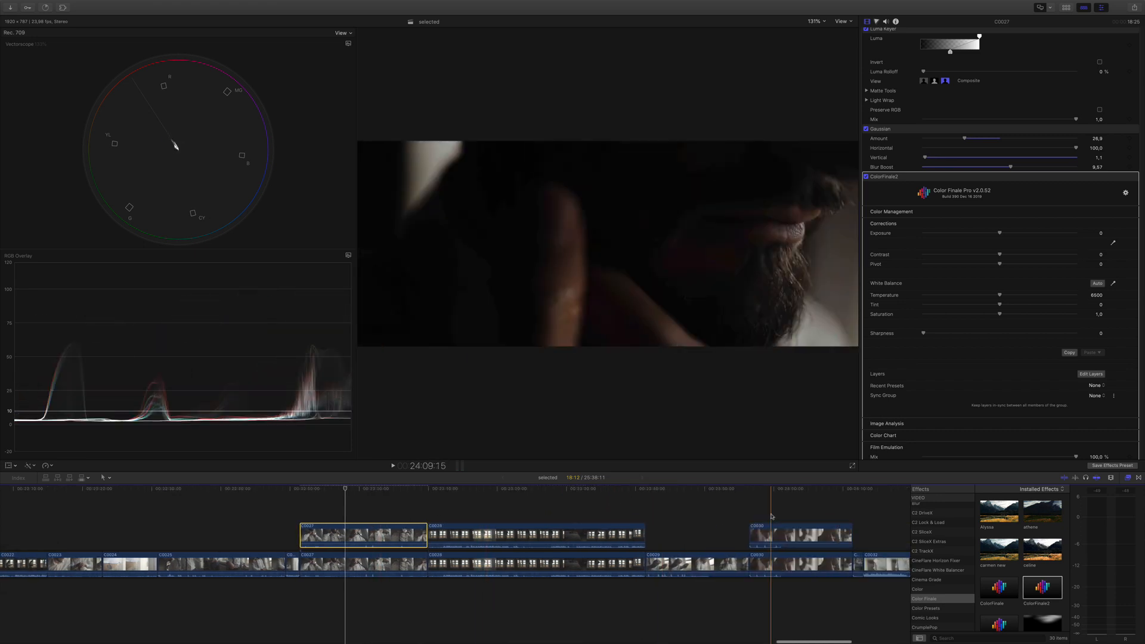
pyautogui.hscroll(8, 727, 530)
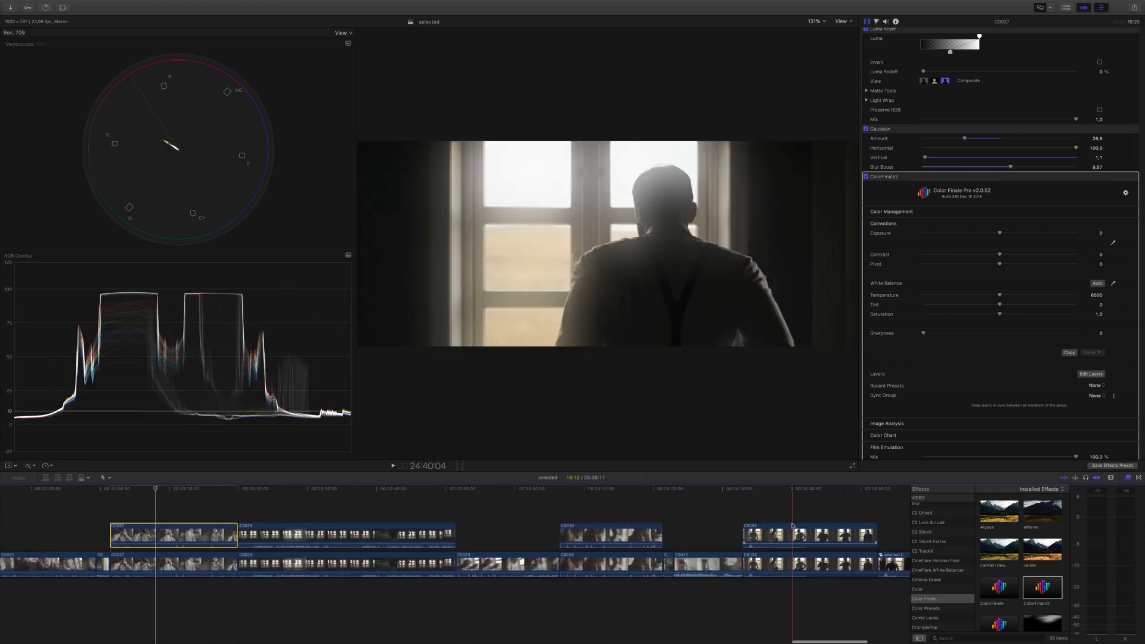
pyautogui.click(761, 535)
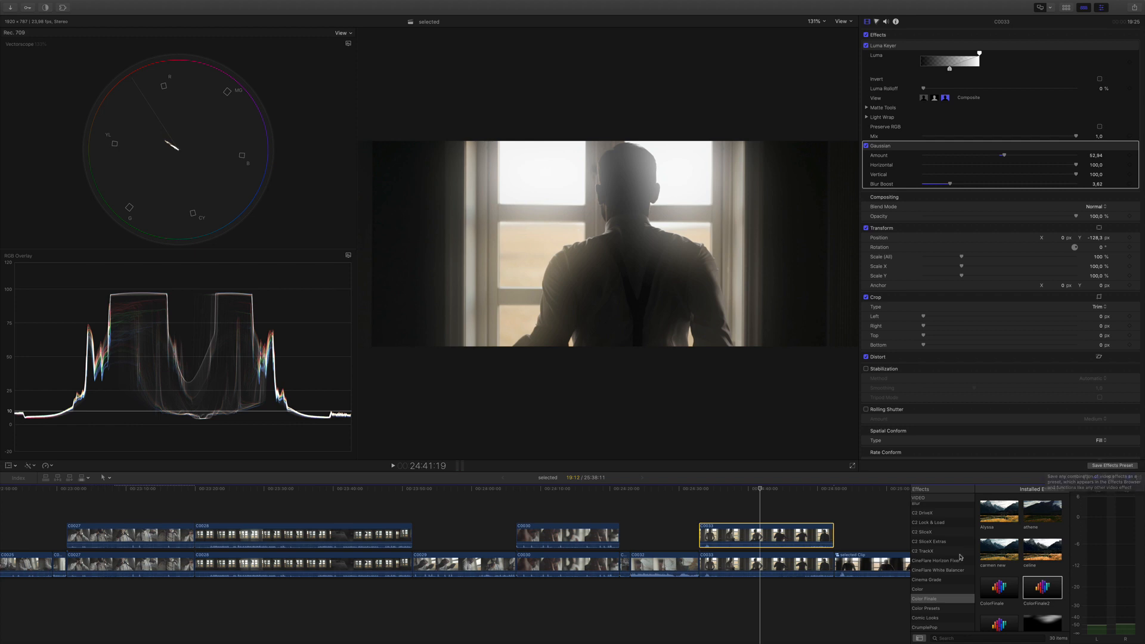
# Step: Try replacing the Luma Keyer and Gaussian on the C0030 overlay with Diffuse Light, and undo the change
pyautogui.scroll(-2, 919, 592)
pyautogui.scroll(-3, 1043, 576)
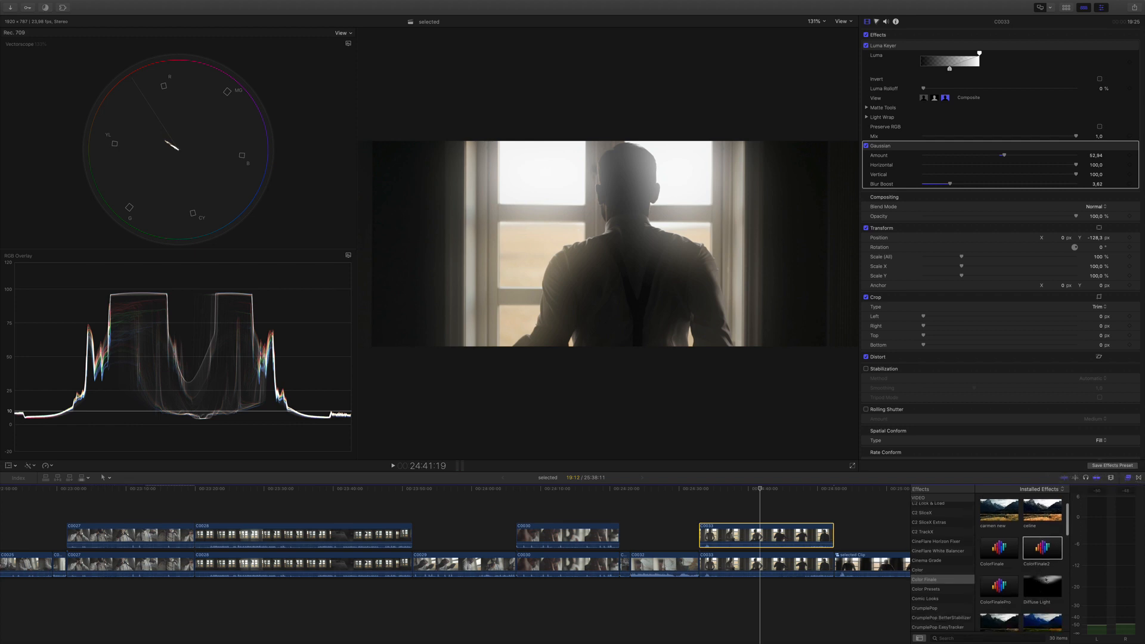
pyautogui.click(577, 537)
pyautogui.click(935, 47)
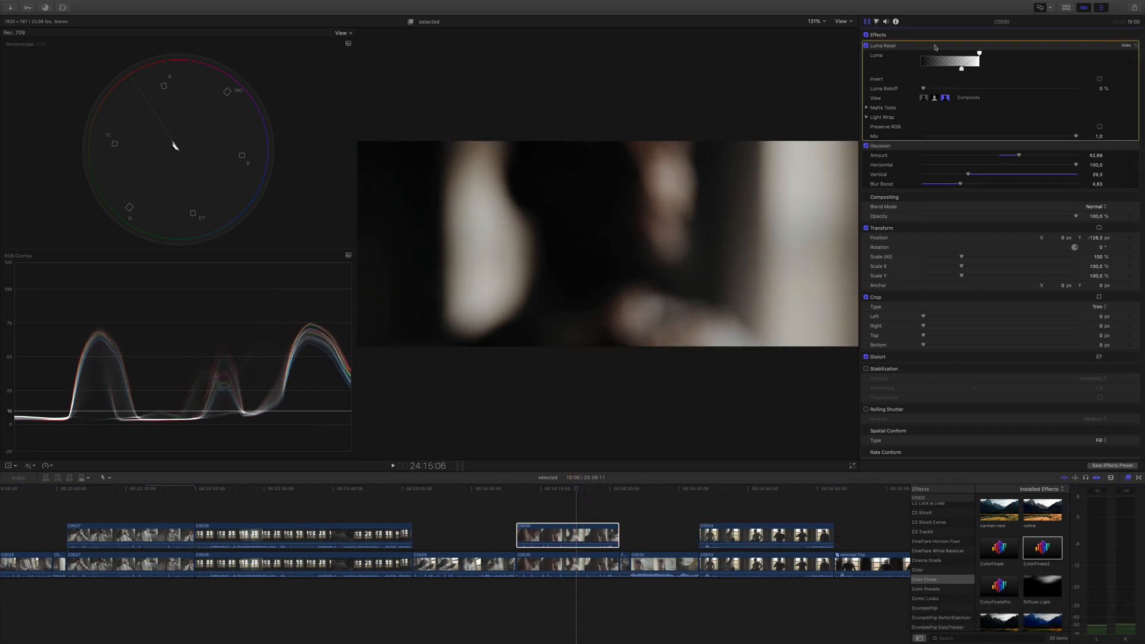
pyautogui.press('BackSpace')
pyautogui.press('BackSpace')
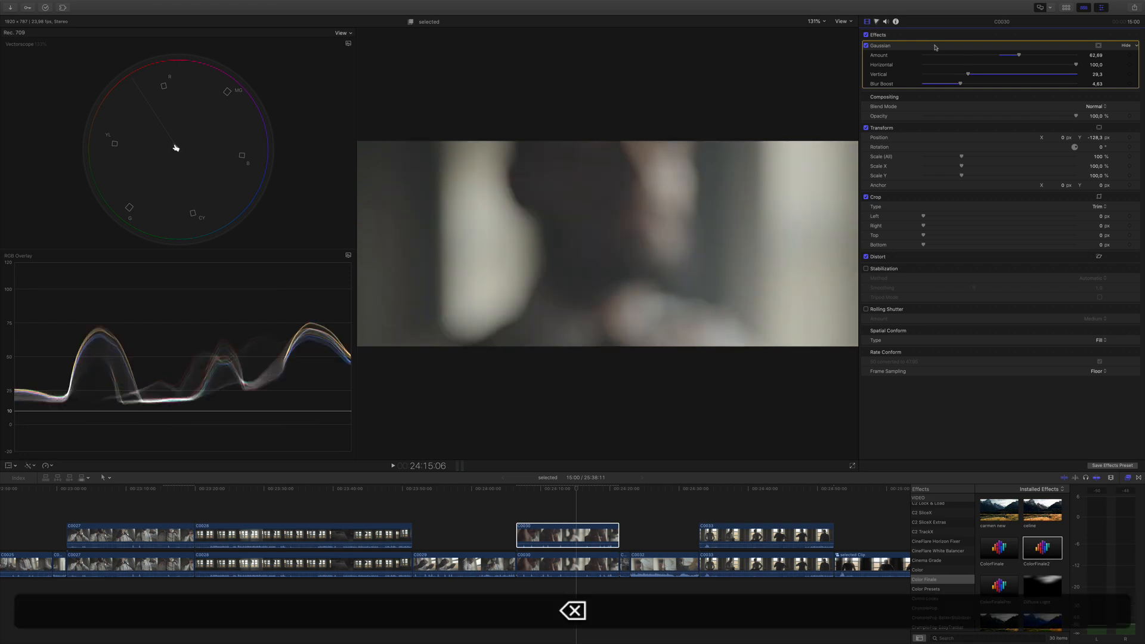
pyautogui.click(1042, 587)
pyautogui.press('super+z')
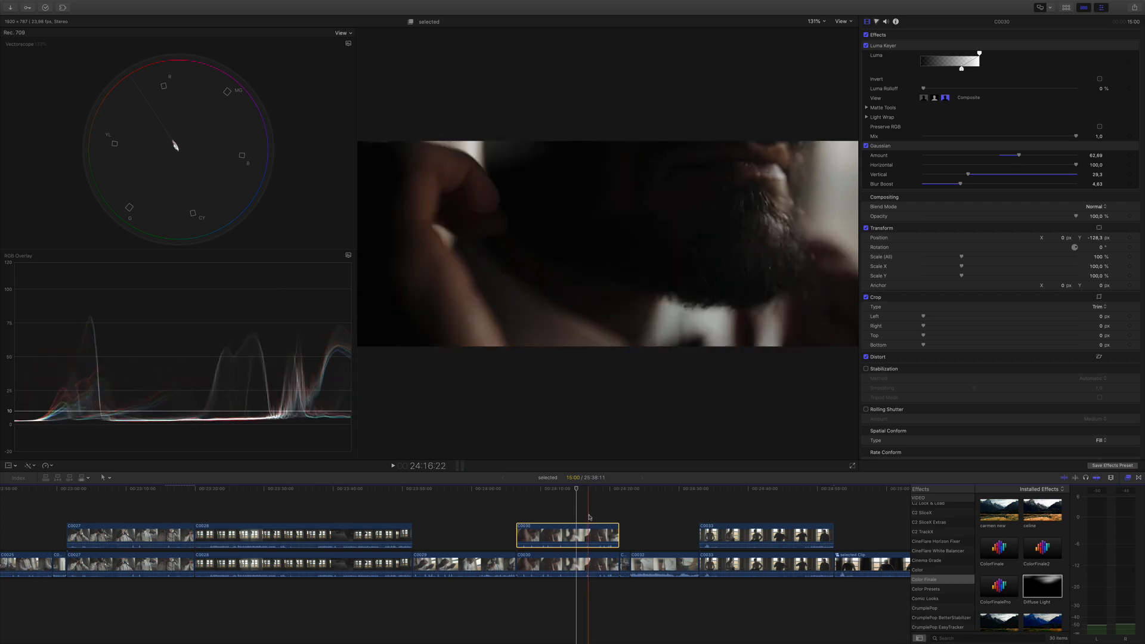
# Step: Compare a frame of the C0030 beard close-up with its overlay disabled and enabled
pyautogui.press('Right')
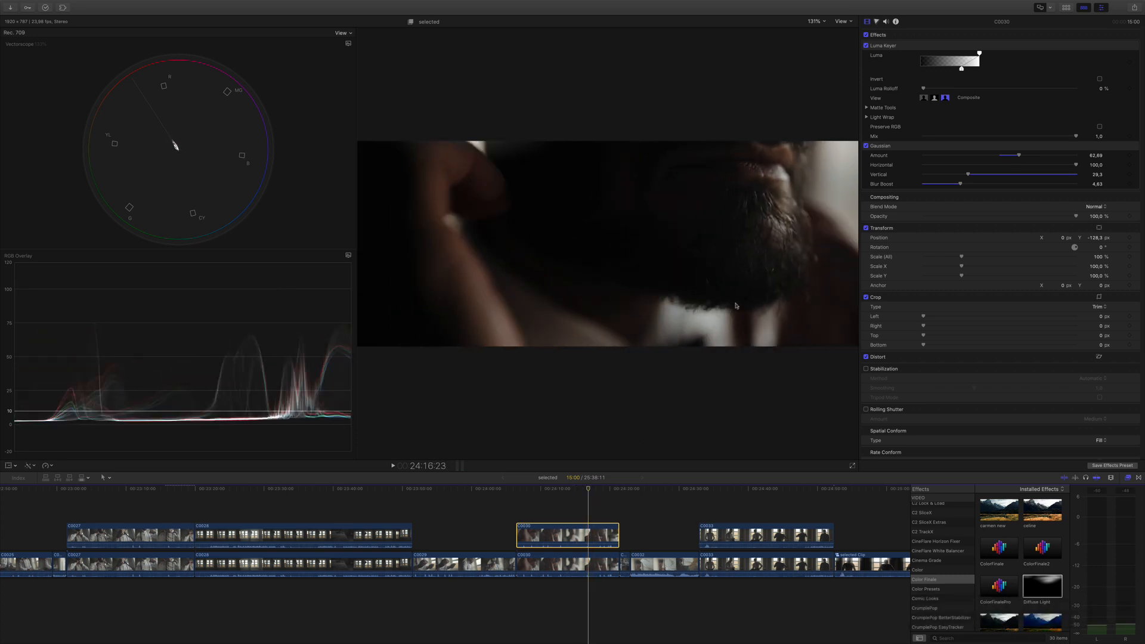
pyautogui.press('v')
pyautogui.press('v')
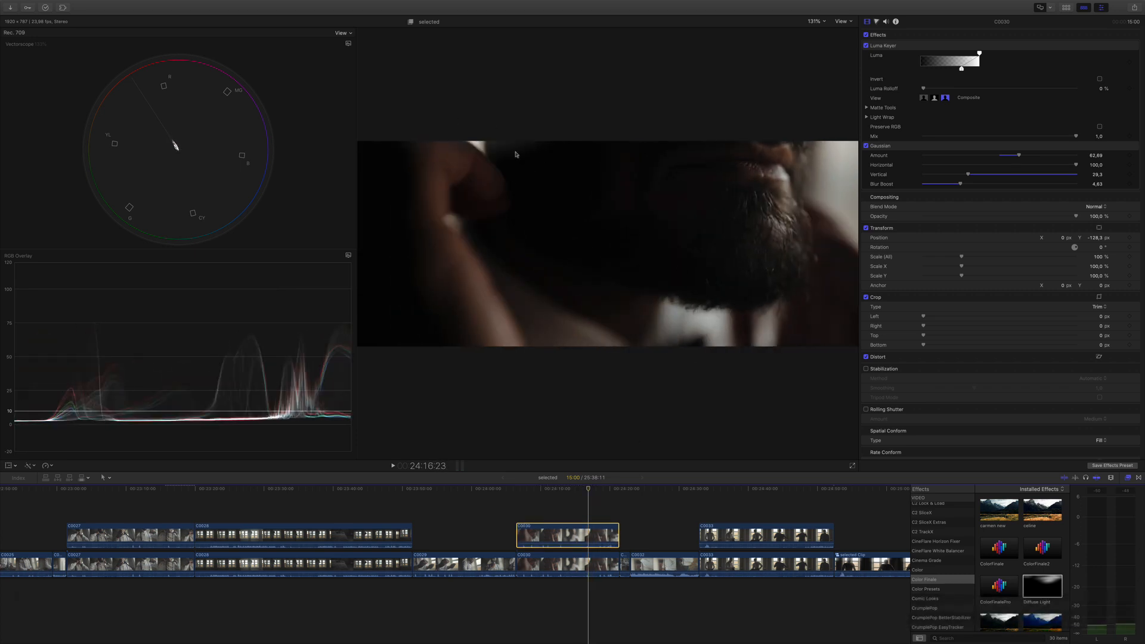